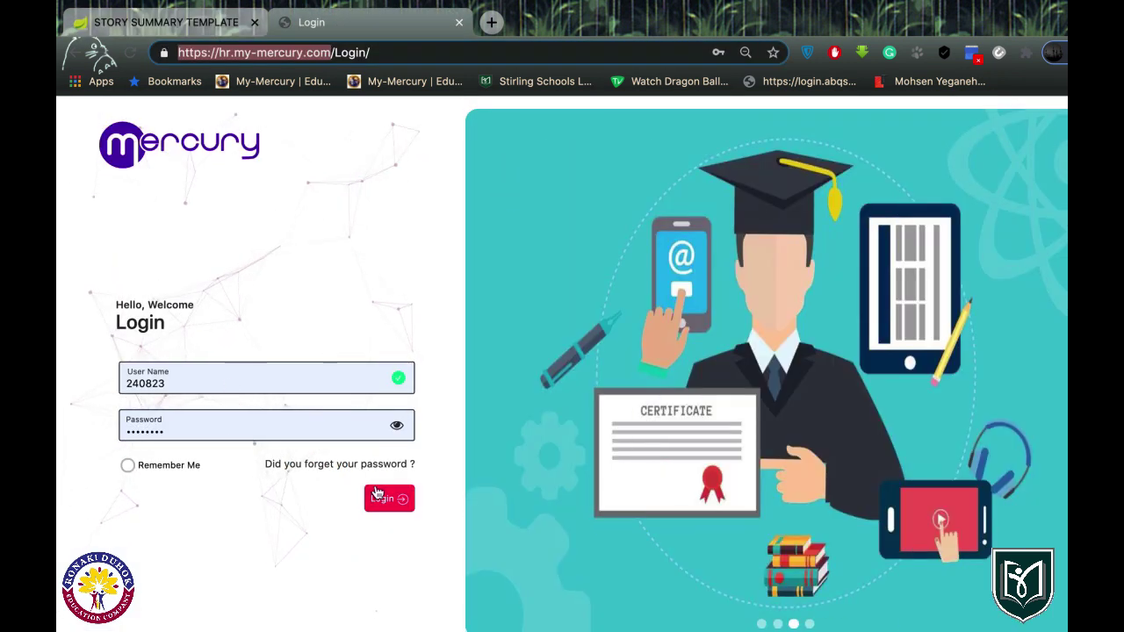
- Submit the saved student username and password on the login page to sign in to Mercury
{"action": "left_click", "coordinate": [389, 498]}
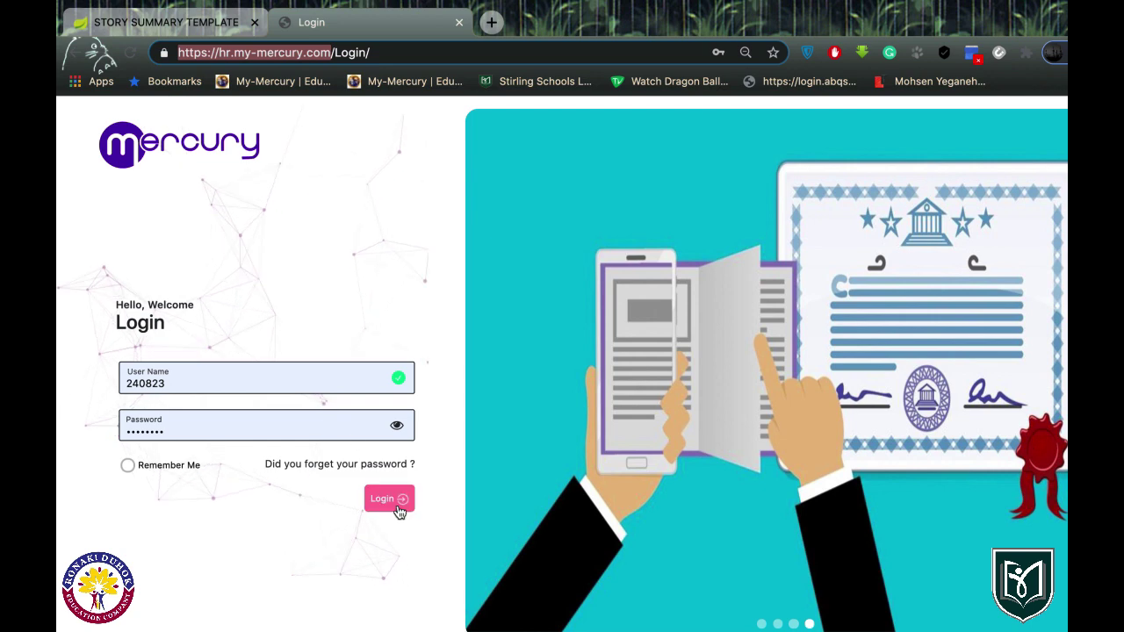
{"action": "left_click", "coordinate": [397, 508]}
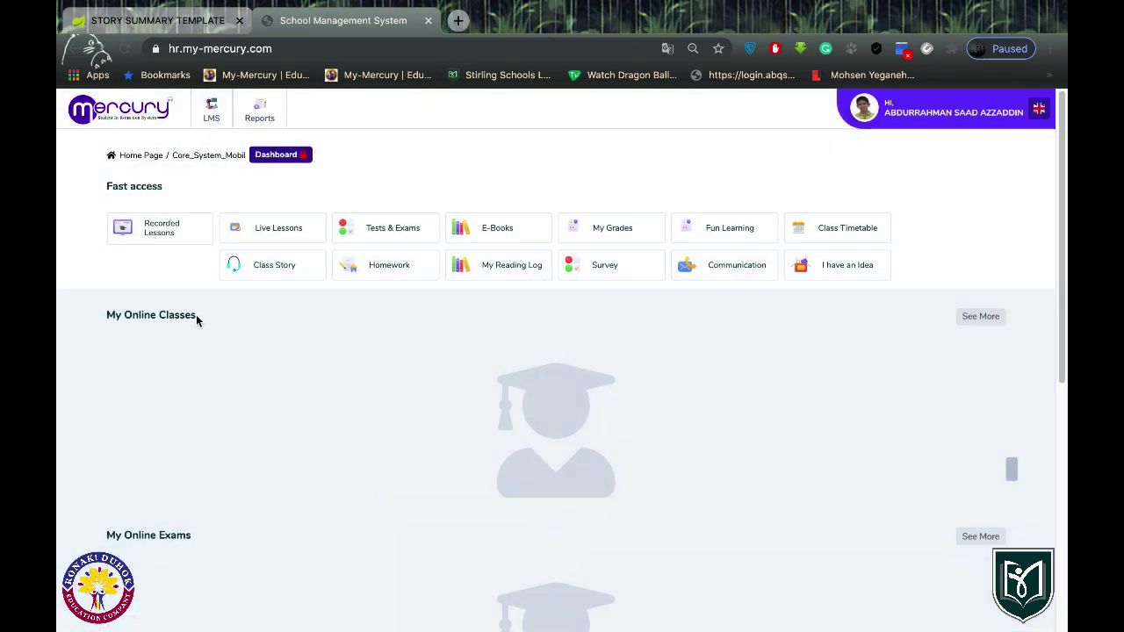
- Keep English selected in the flag language menu, then drop down the LMS sections list
{"action": "mouse_move", "coordinate": [212, 119]}
{"action": "mouse_move", "coordinate": [856, 123]}
{"action": "left_click", "coordinate": [1039, 110]}
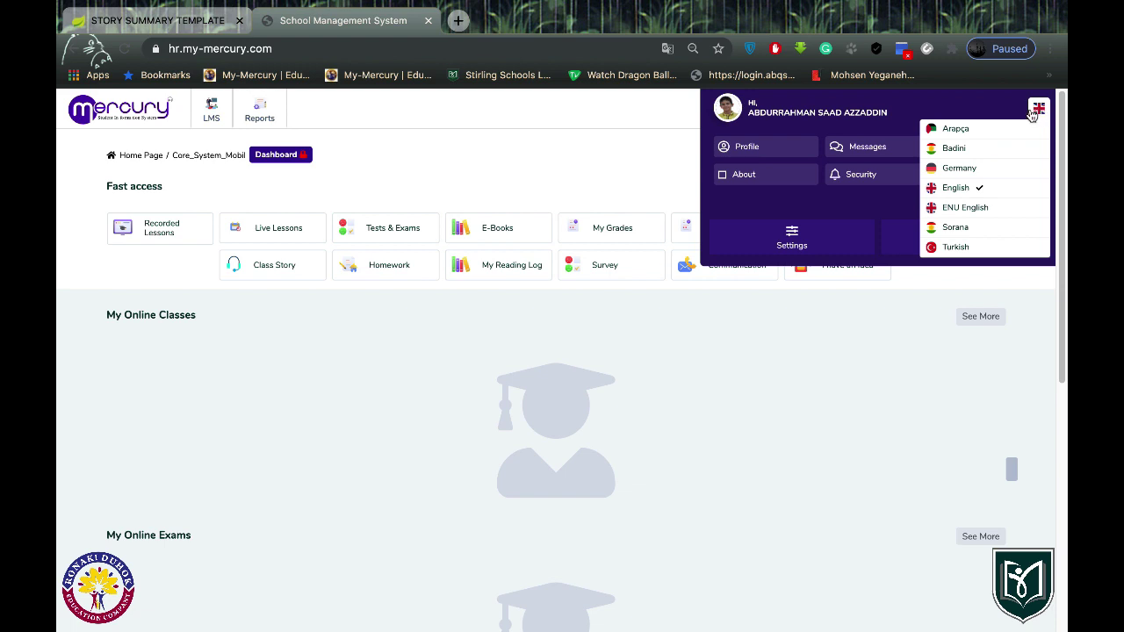
{"action": "left_click", "coordinate": [1040, 112]}
{"action": "left_click", "coordinate": [1042, 115]}
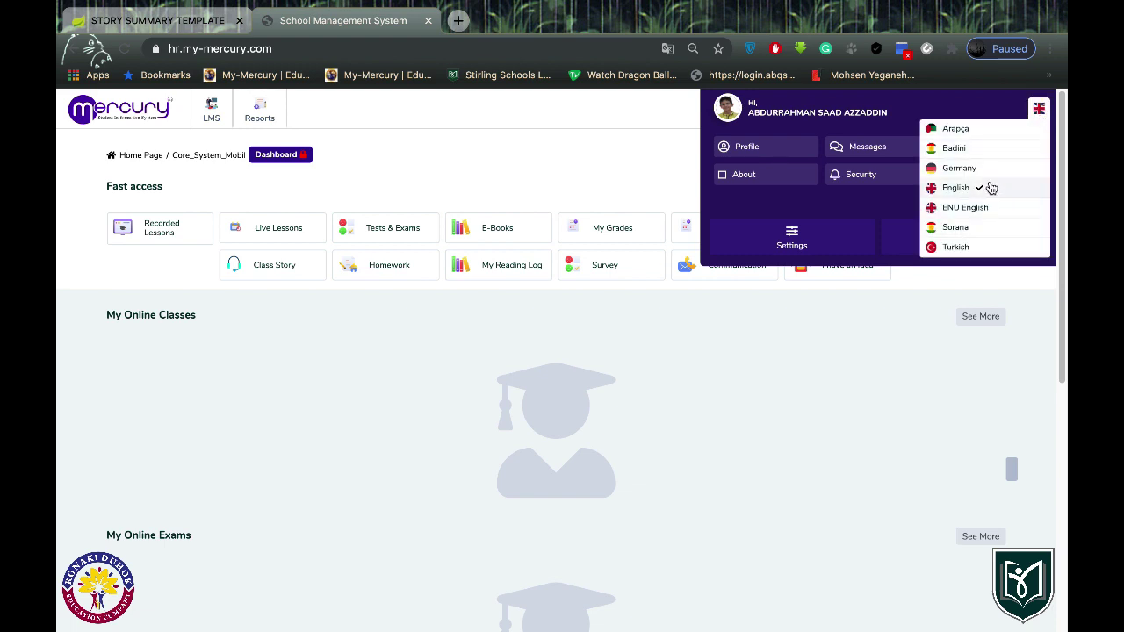
{"action": "left_click", "coordinate": [941, 195]}
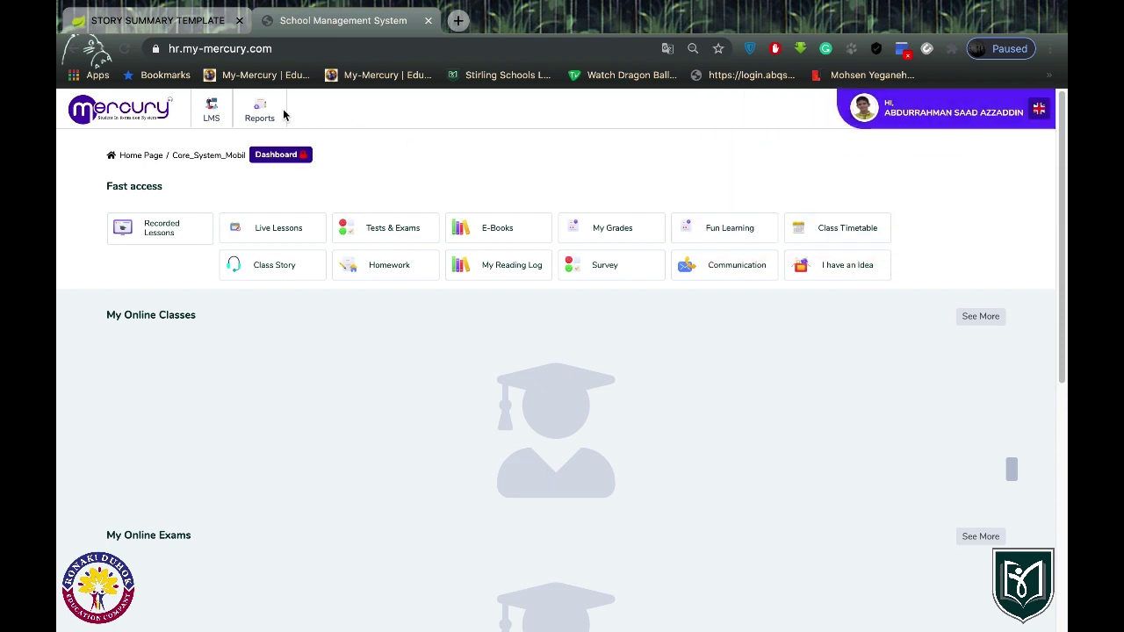
{"action": "left_click", "coordinate": [209, 121]}
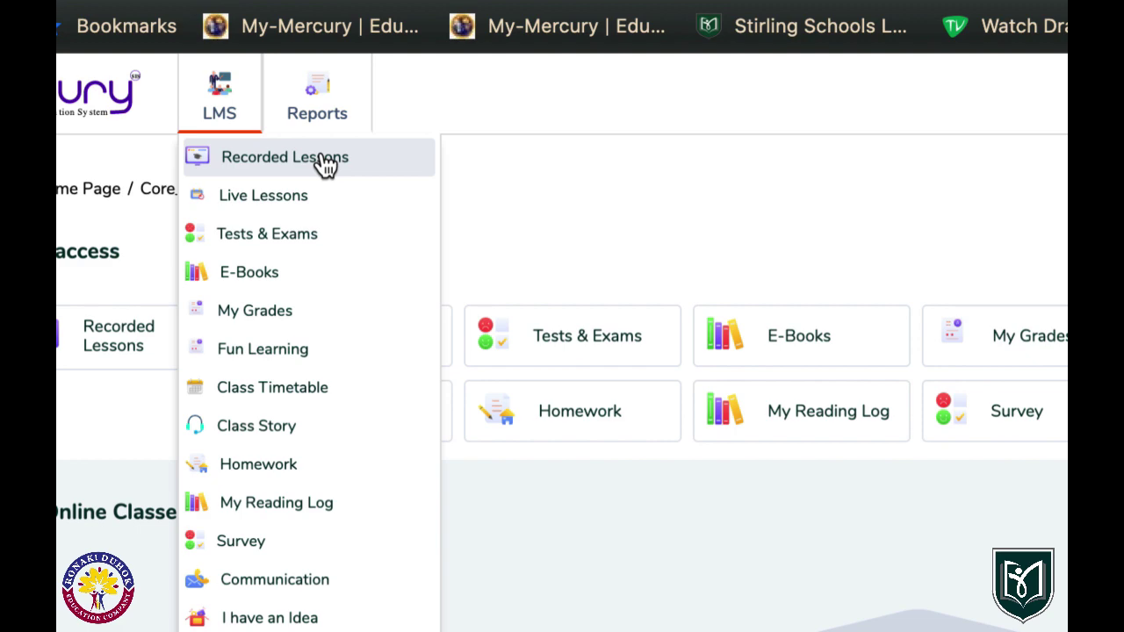
- Open LMS Recorded Lessons and play the Turkish lesson video 'Yiyecekler ve Icecekler'
{"action": "left_click", "coordinate": [323, 164]}
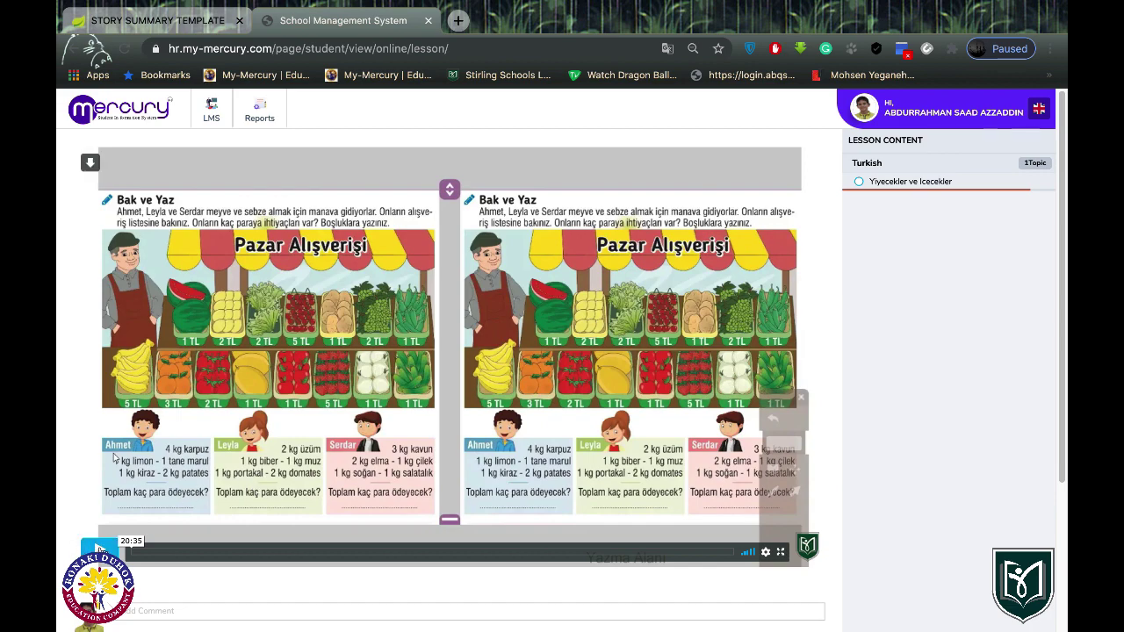
{"action": "left_click", "coordinate": [99, 549]}
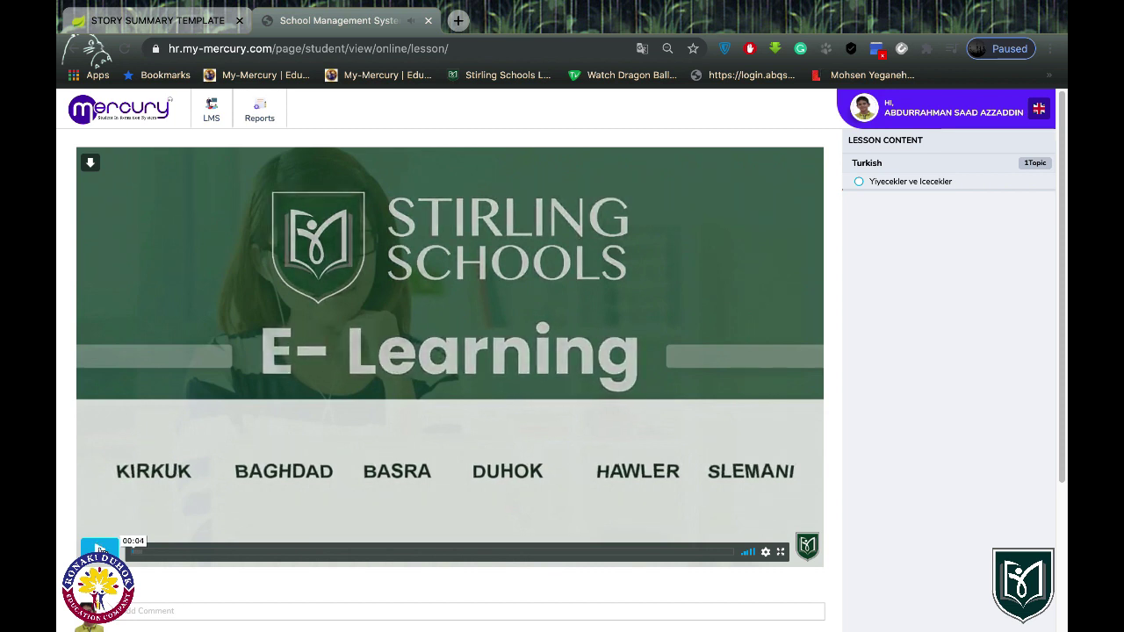
{"action": "scroll", "coordinate": [132, 483], "scroll_direction": "down", "scroll_amount": 3}
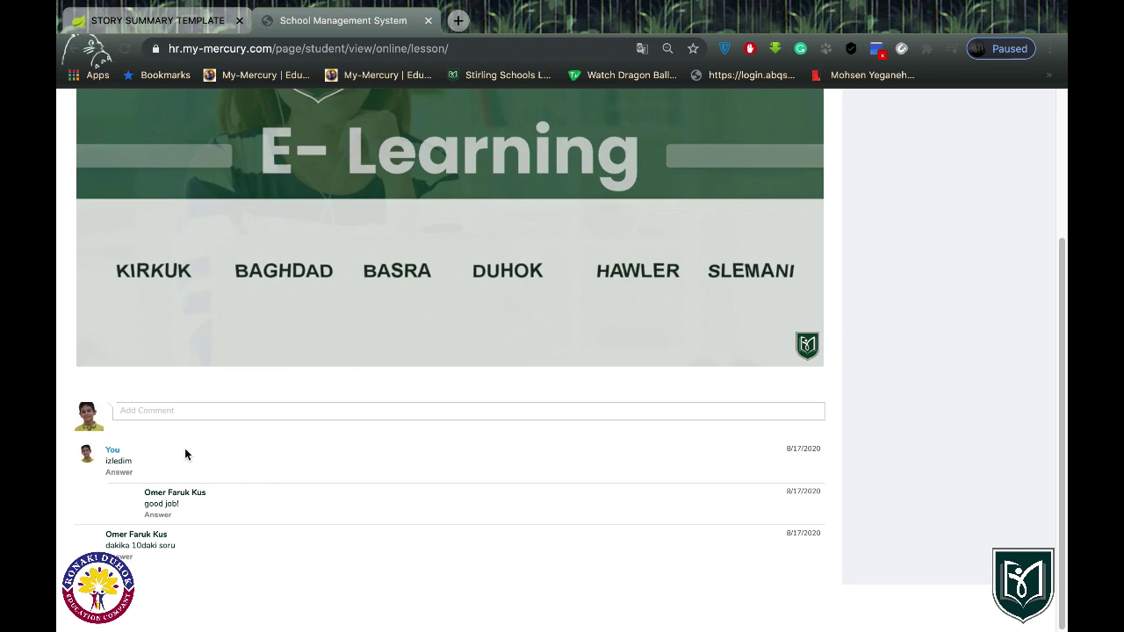
{"action": "scroll", "coordinate": [246, 535], "scroll_direction": "up", "scroll_amount": 2}
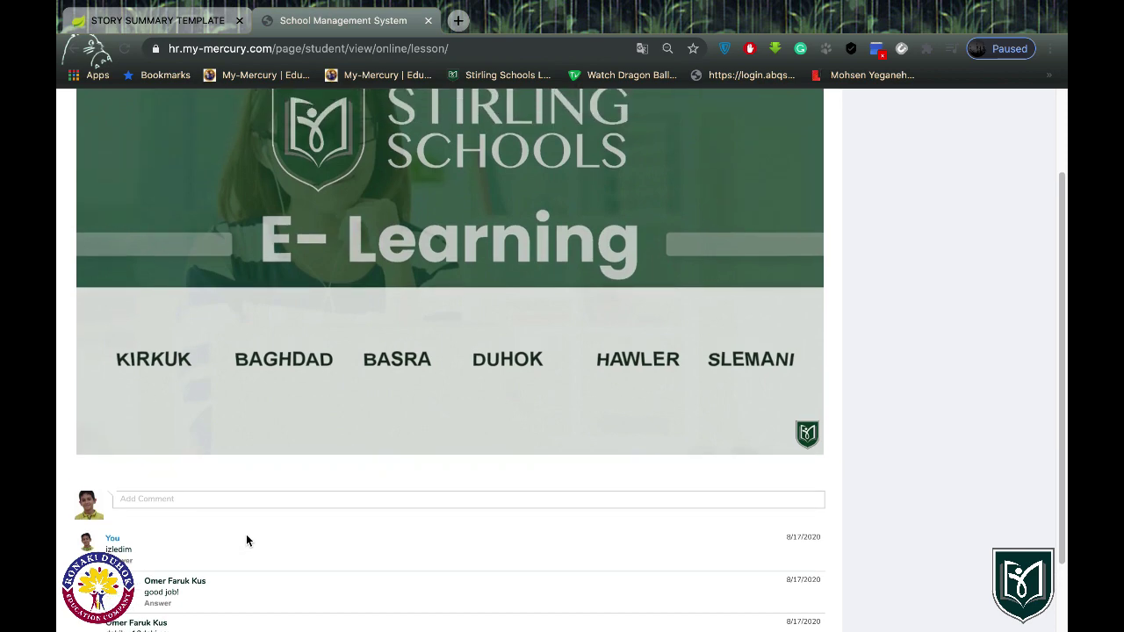
{"action": "scroll", "coordinate": [246, 540], "scroll_direction": "up", "scroll_amount": 2}
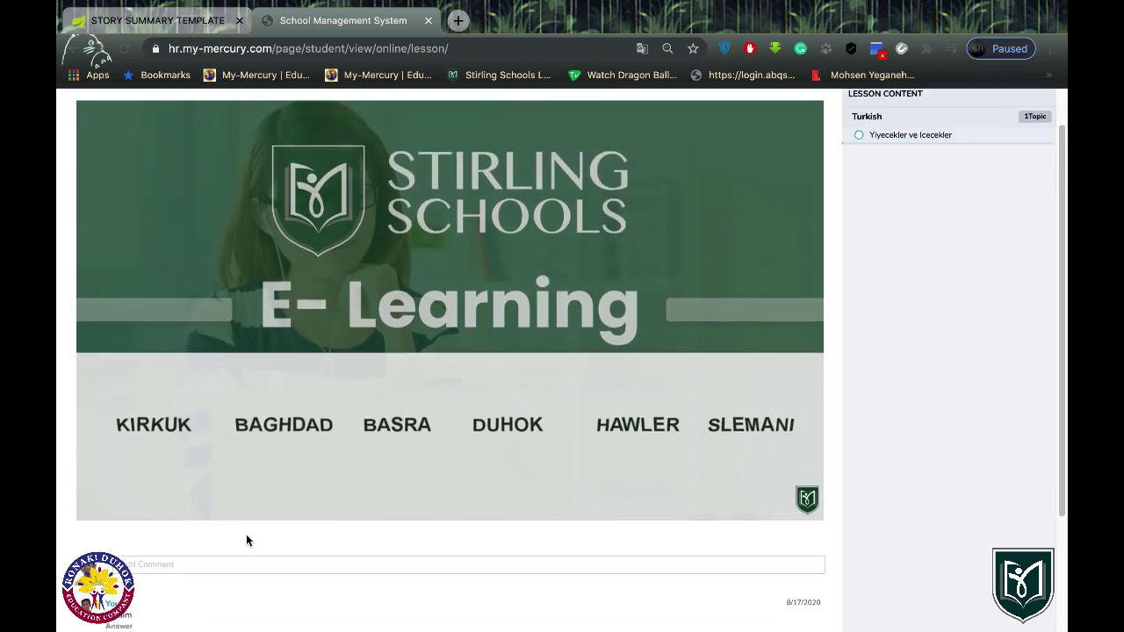
{"action": "scroll", "coordinate": [246, 540], "scroll_direction": "up", "scroll_amount": 1}
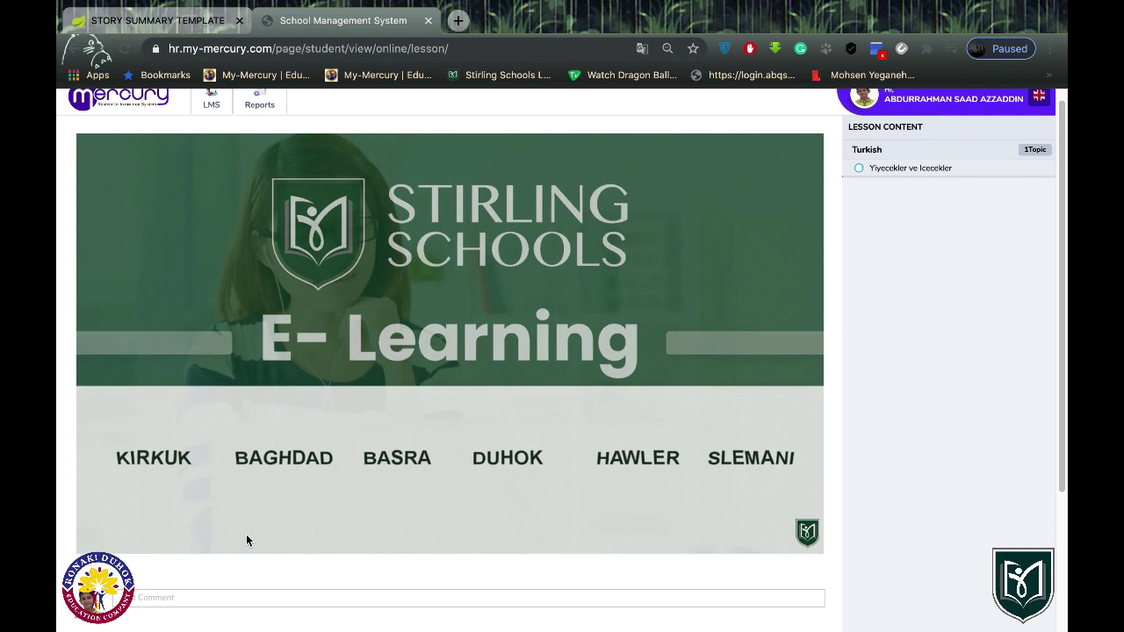
- Post the comment 'done' under the lesson video and reopen the LMS menu
{"action": "left_click", "coordinate": [146, 592]}
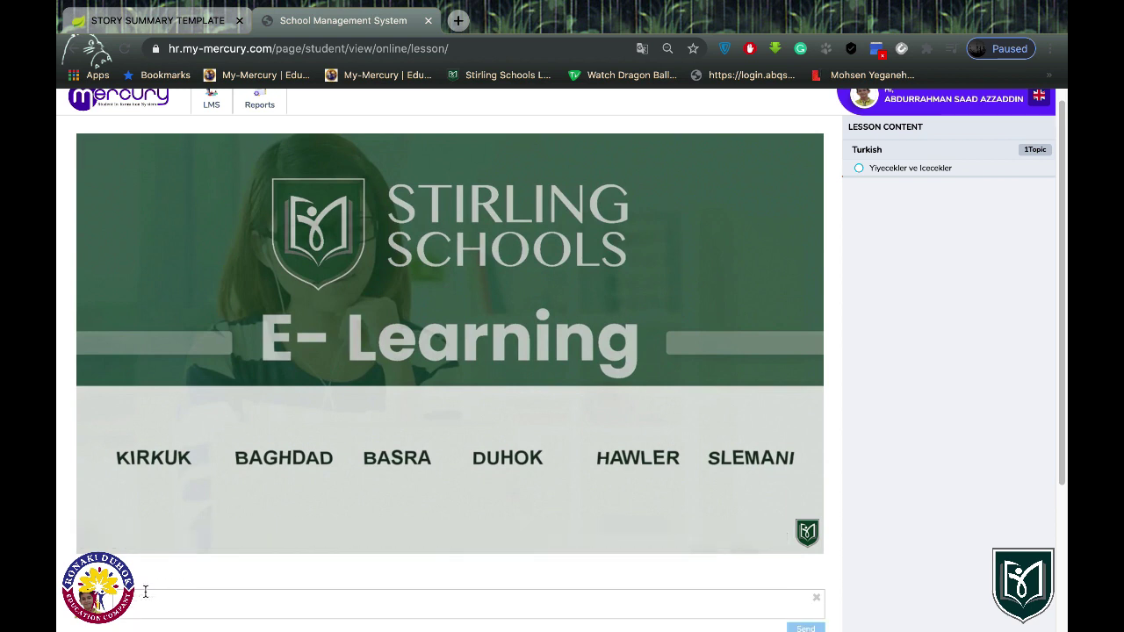
{"action": "scroll", "coordinate": [146, 592], "scroll_direction": "down", "scroll_amount": 1}
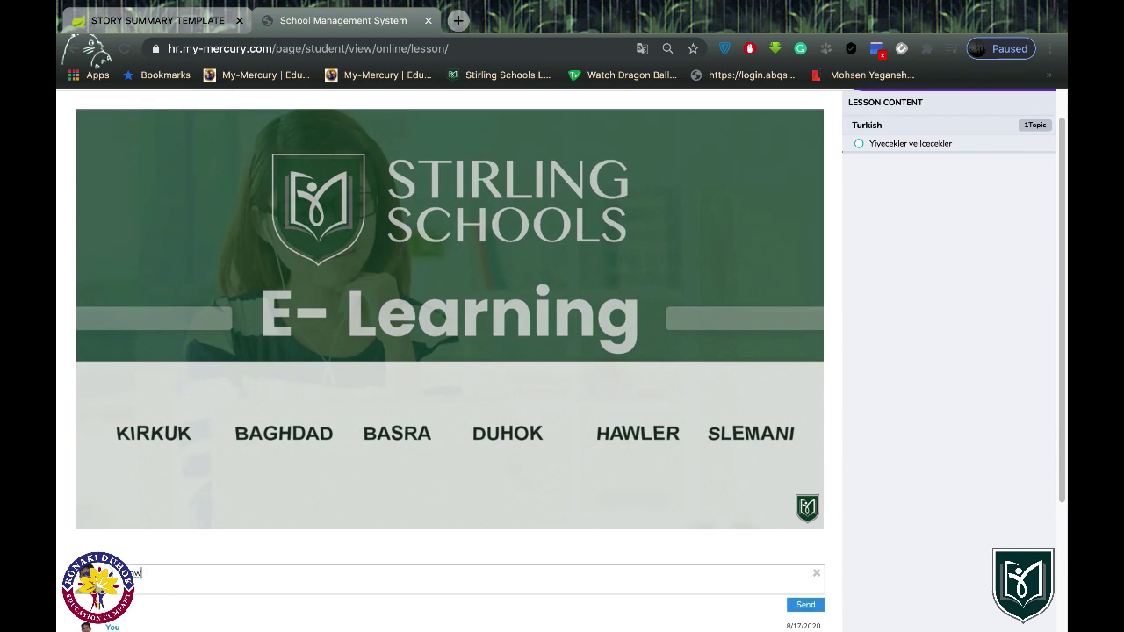
{"action": "left_click", "coordinate": [805, 604]}
{"action": "scroll", "coordinate": [245, 281], "scroll_direction": "up", "scroll_amount": 1}
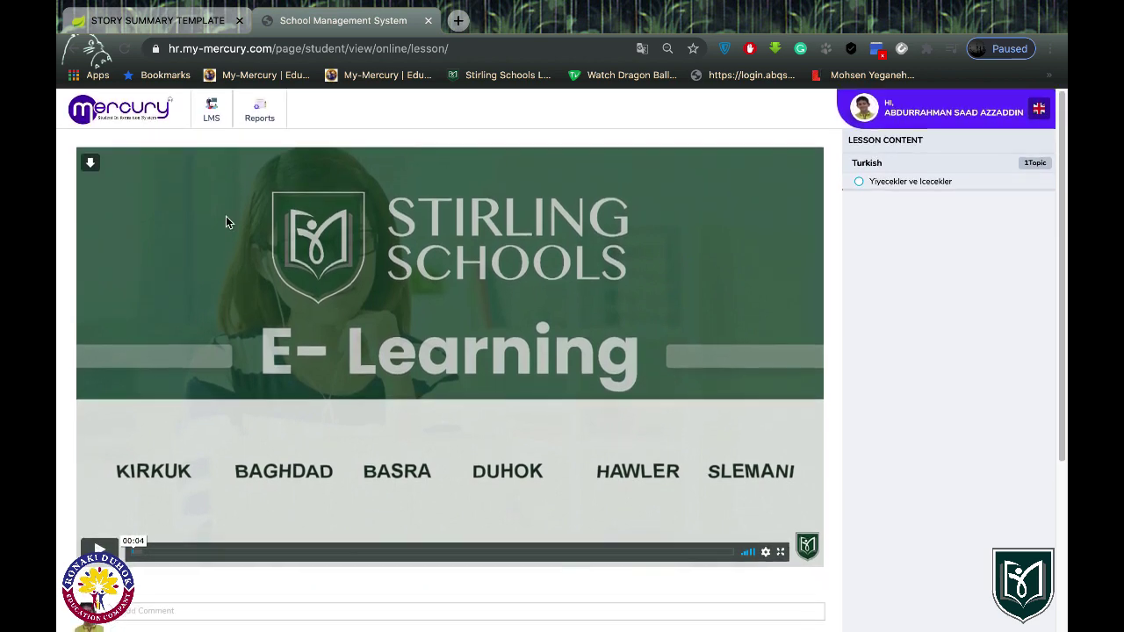
{"action": "left_click", "coordinate": [212, 112]}
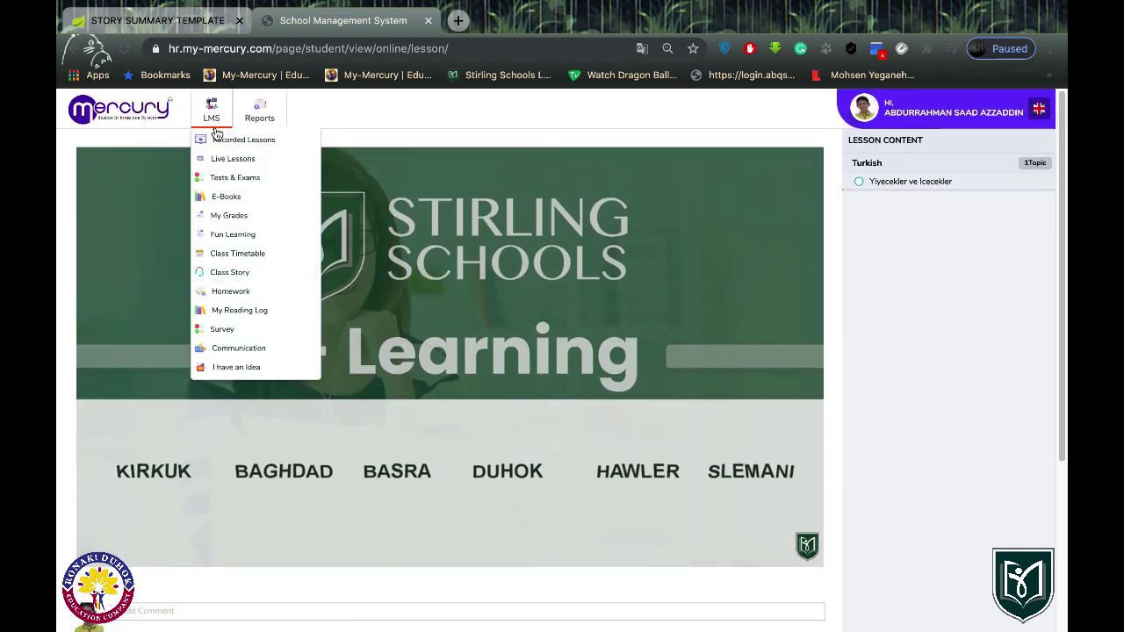
{"action": "scroll", "coordinate": [281, 465], "scroll_direction": "down", "scroll_amount": 2}
{"action": "scroll", "coordinate": [206, 488], "scroll_direction": "down", "scroll_amount": 1}
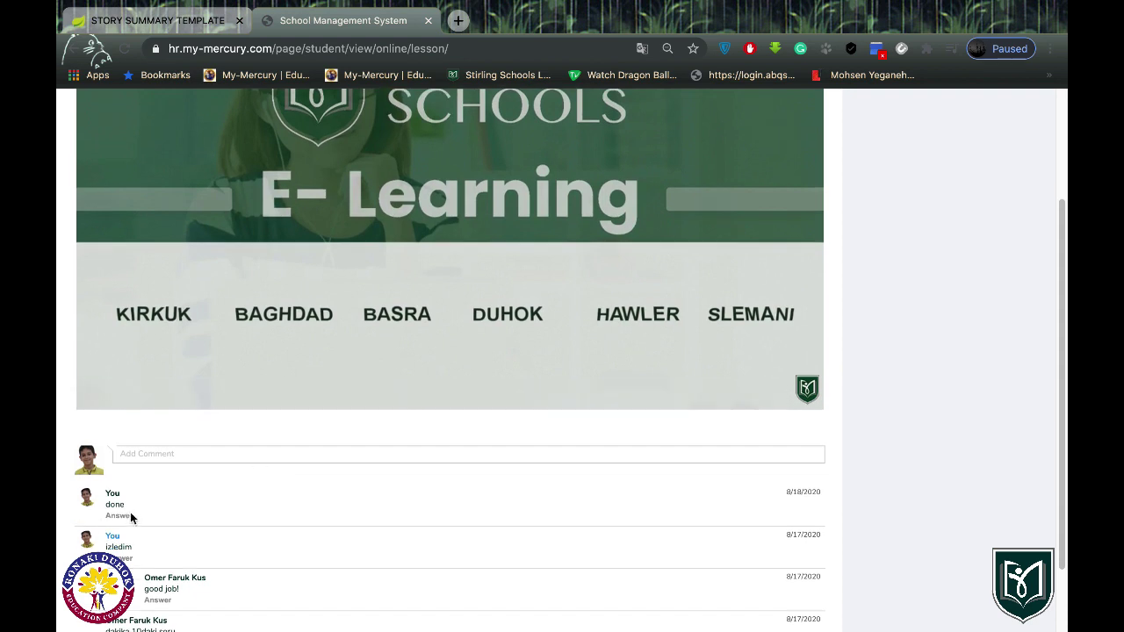
{"action": "scroll", "coordinate": [183, 512], "scroll_direction": "up", "scroll_amount": 3}
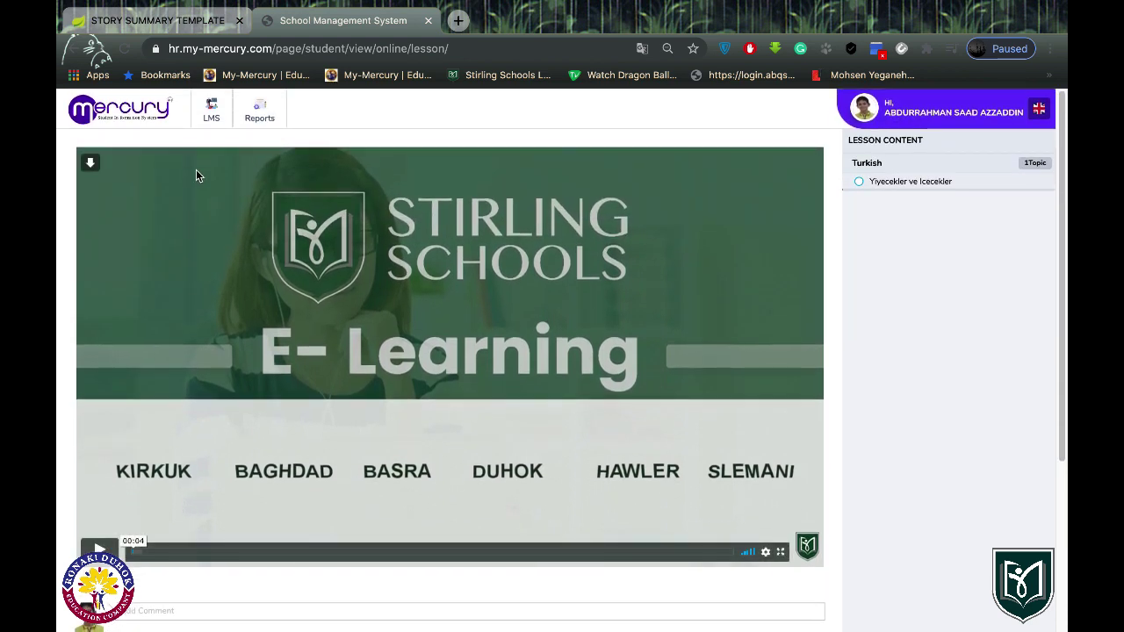
{"action": "mouse_move", "coordinate": [212, 114]}
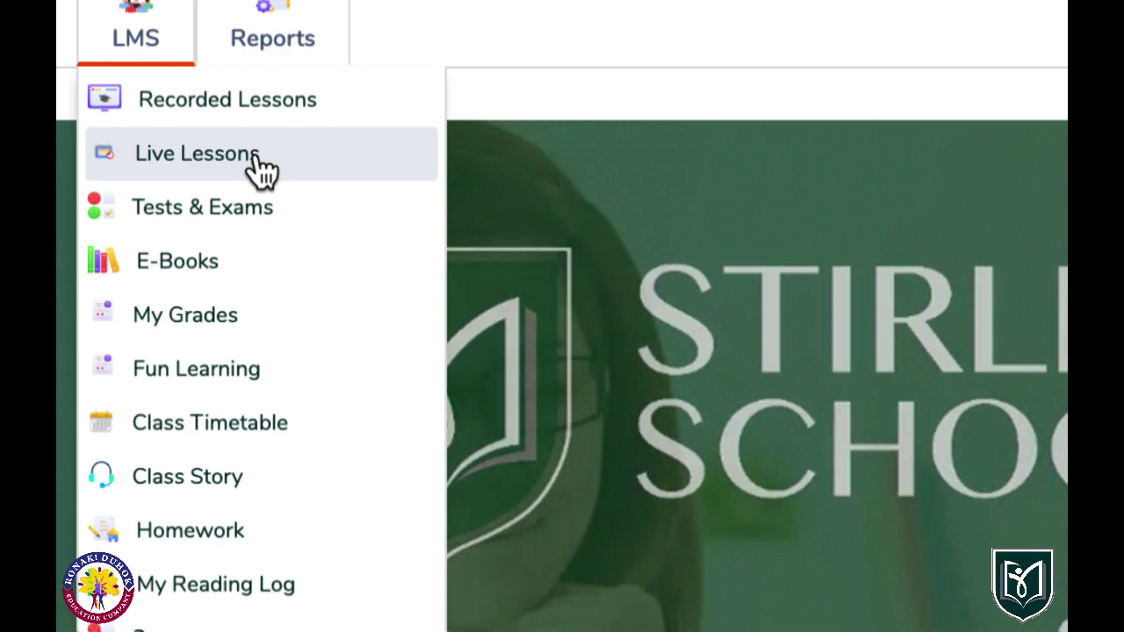
- Show Live Lessons' Active Courses, listing the Science 'Matters' lesson of 18/08/2020
{"action": "left_click", "coordinate": [264, 171]}
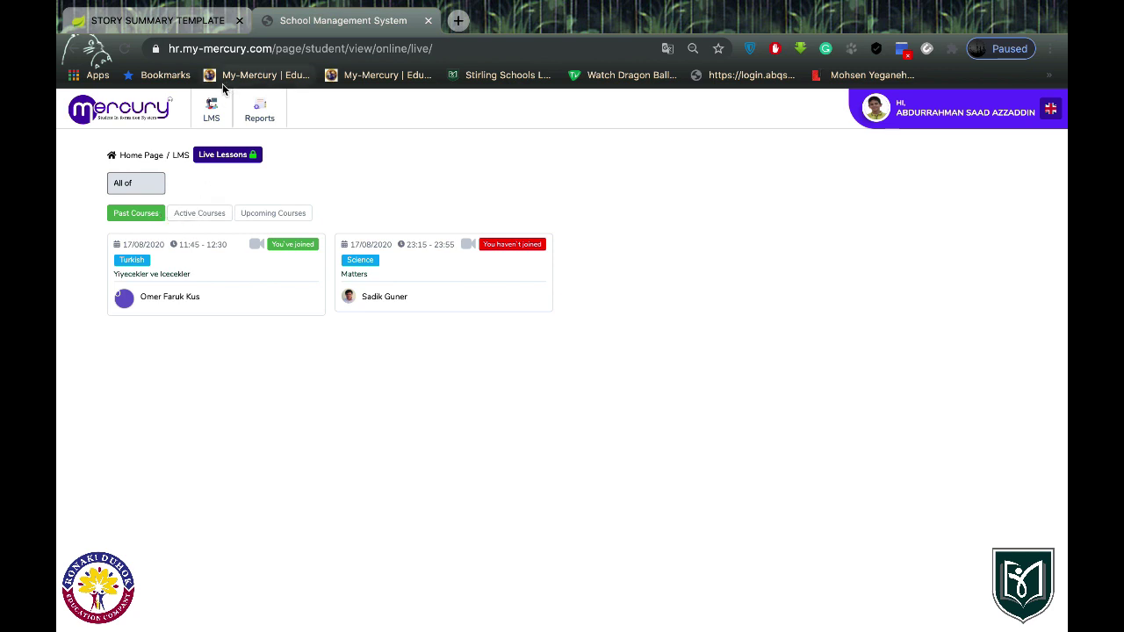
{"action": "left_click", "coordinate": [212, 110]}
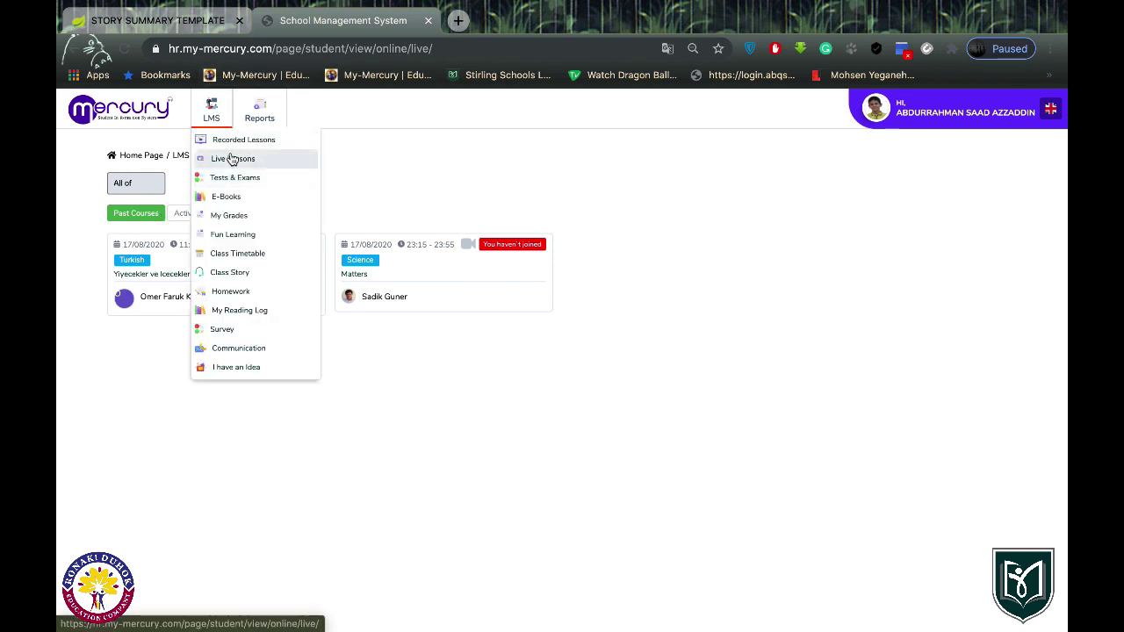
{"action": "left_click", "coordinate": [194, 159]}
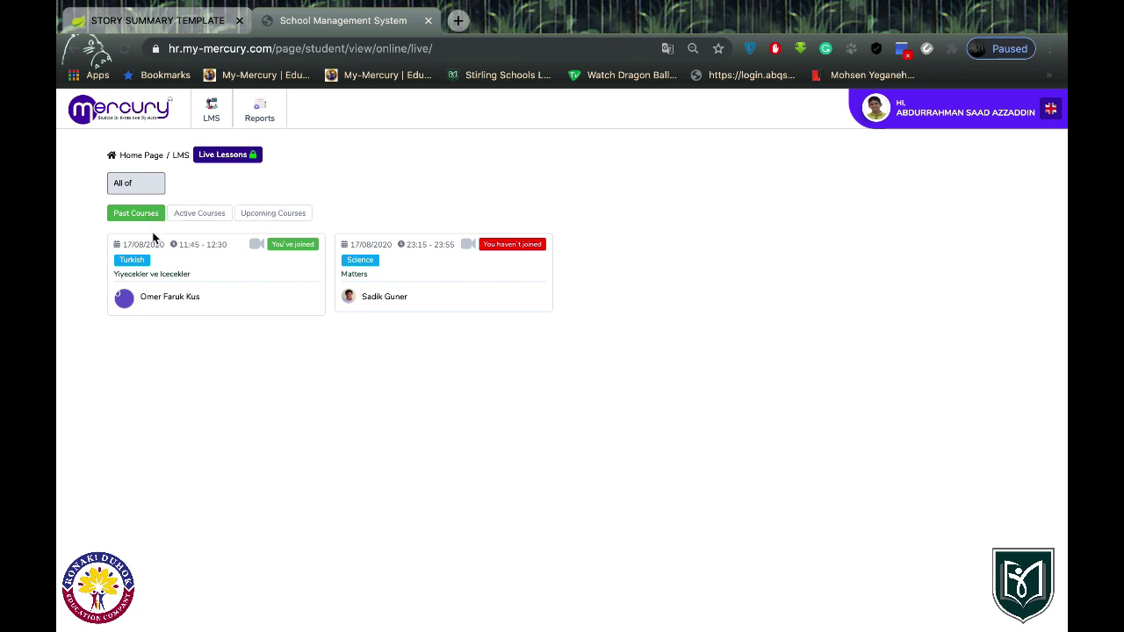
{"action": "left_click", "coordinate": [208, 214]}
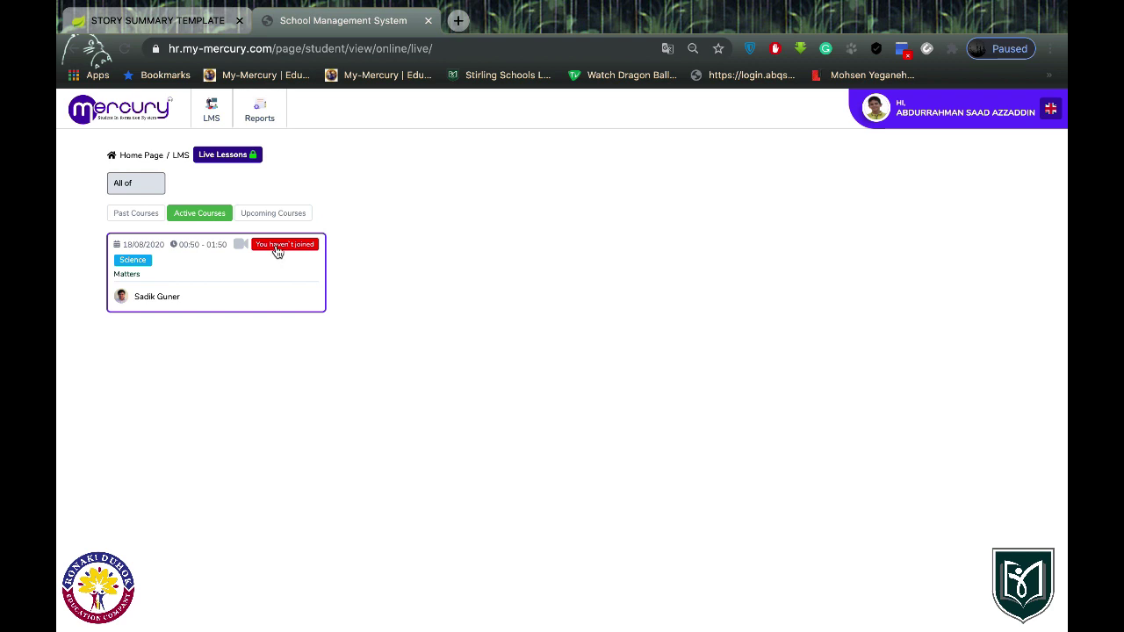
- Join the active Science 'Matters' lesson and continue to its Zoom launch page
{"action": "left_click", "coordinate": [276, 217]}
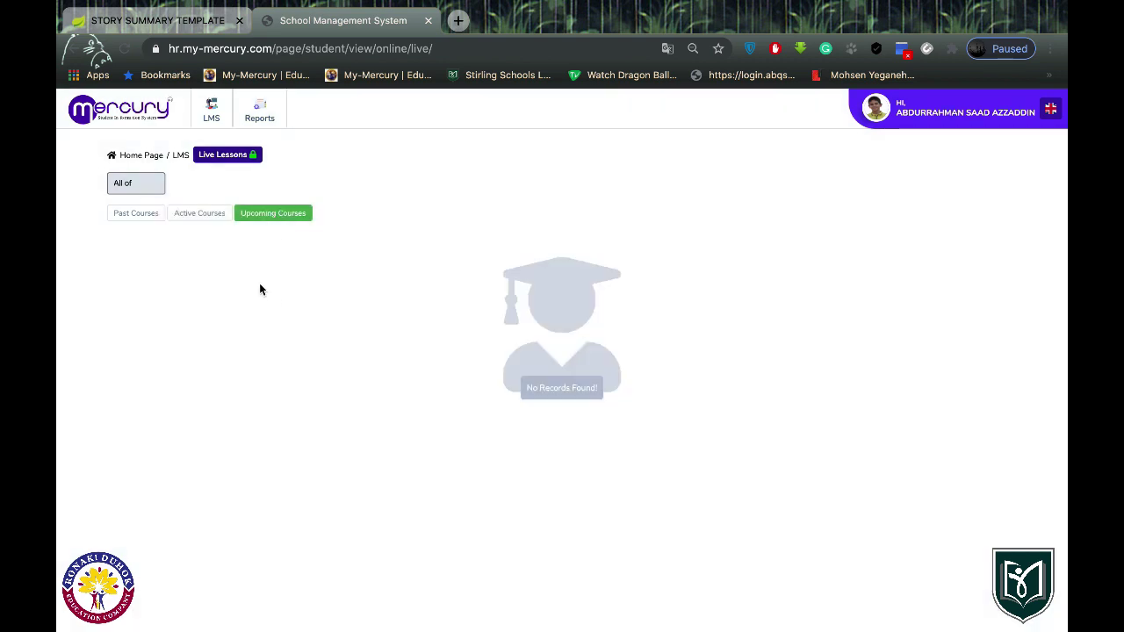
{"action": "left_click", "coordinate": [202, 219]}
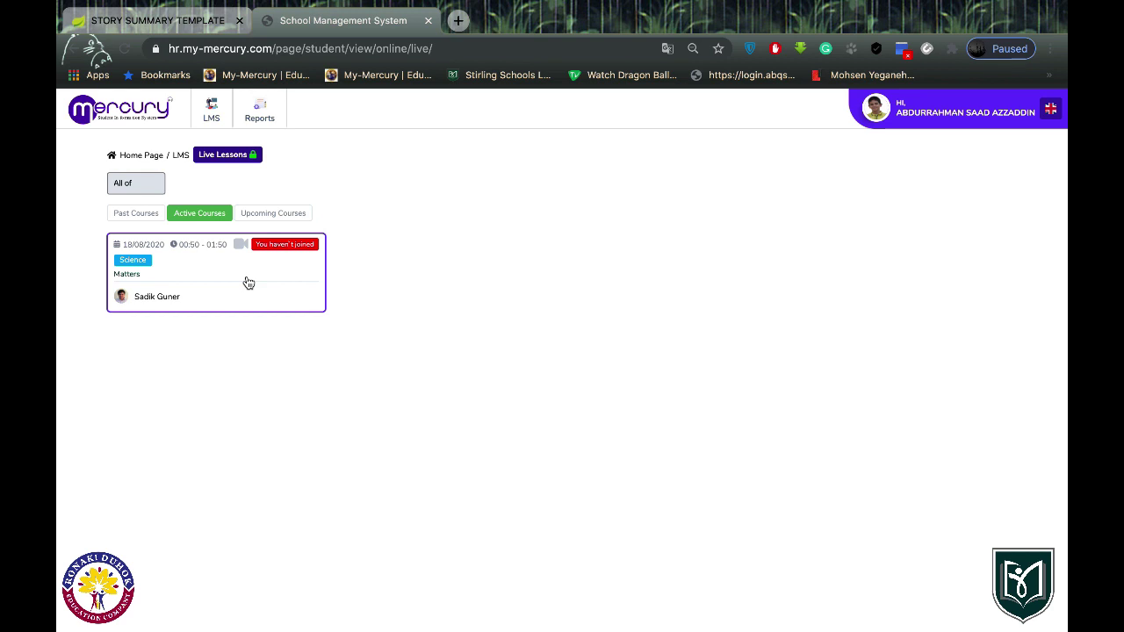
{"action": "left_click", "coordinate": [220, 280]}
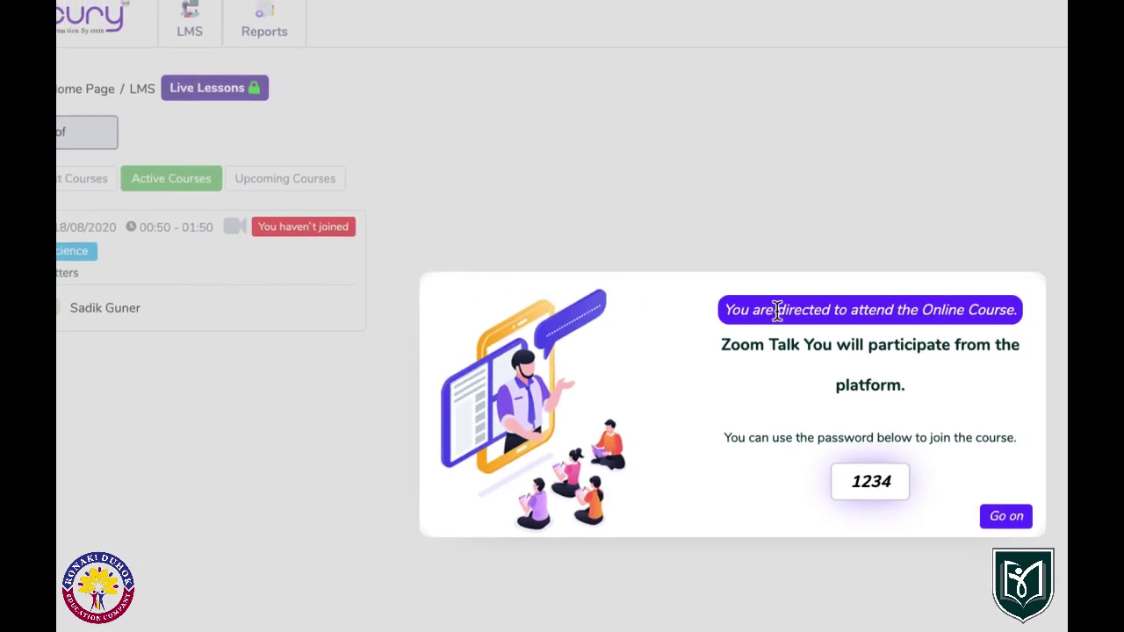
{"action": "left_click", "coordinate": [1003, 519]}
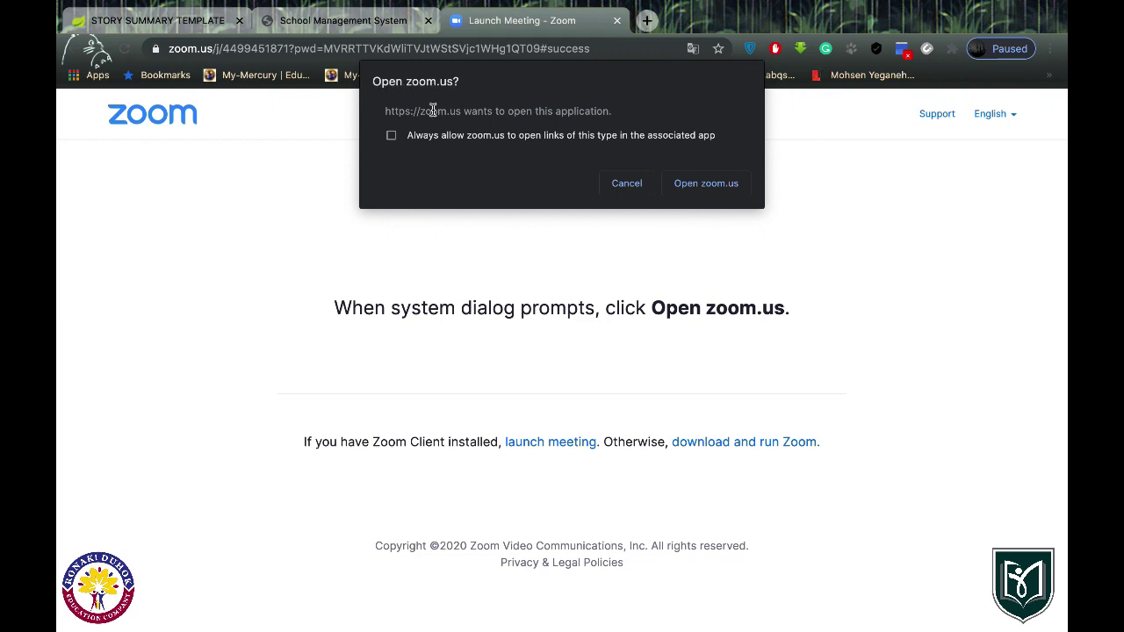
- Always allow zoom.us, join the meeting with computer audio, then return to the Mercury tab
{"action": "left_click", "coordinate": [391, 136]}
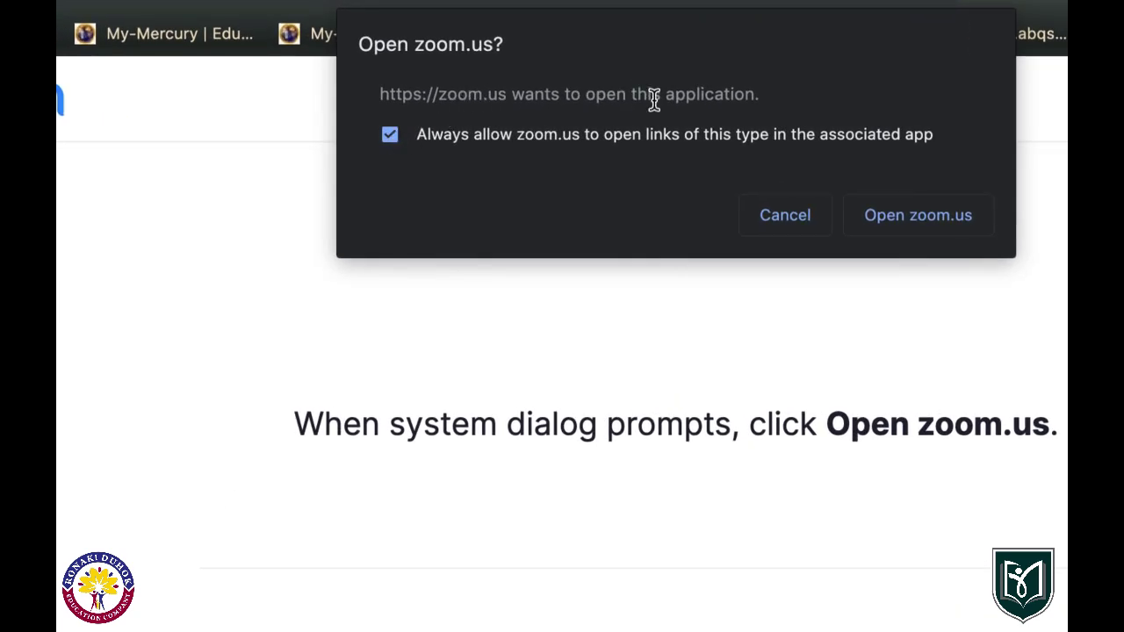
{"action": "left_click", "coordinate": [911, 215]}
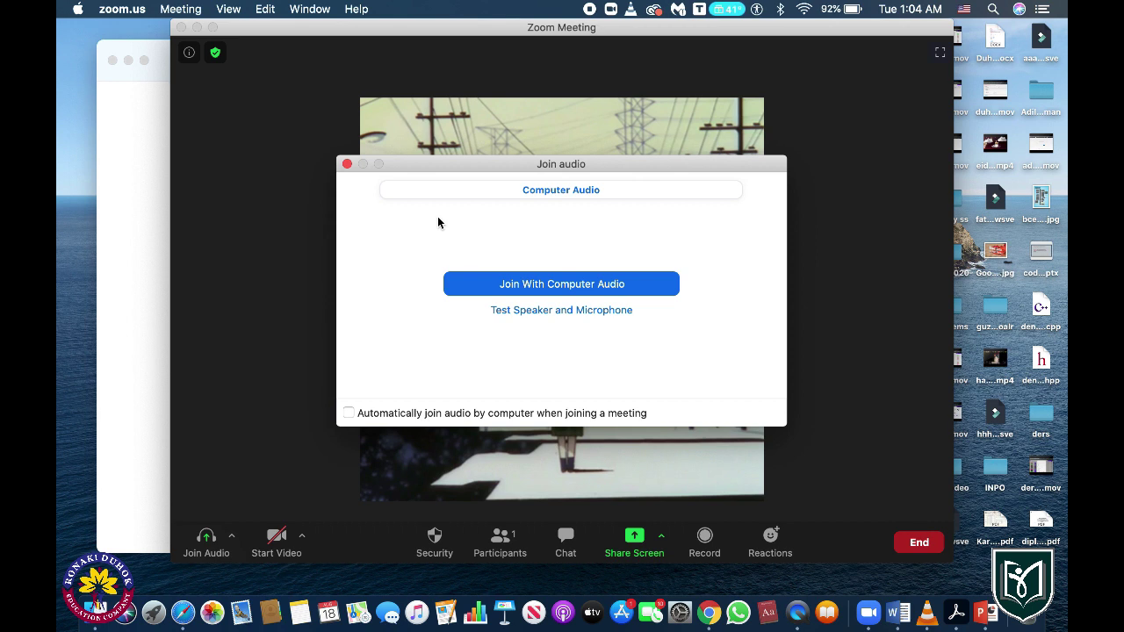
{"action": "left_click", "coordinate": [572, 290]}
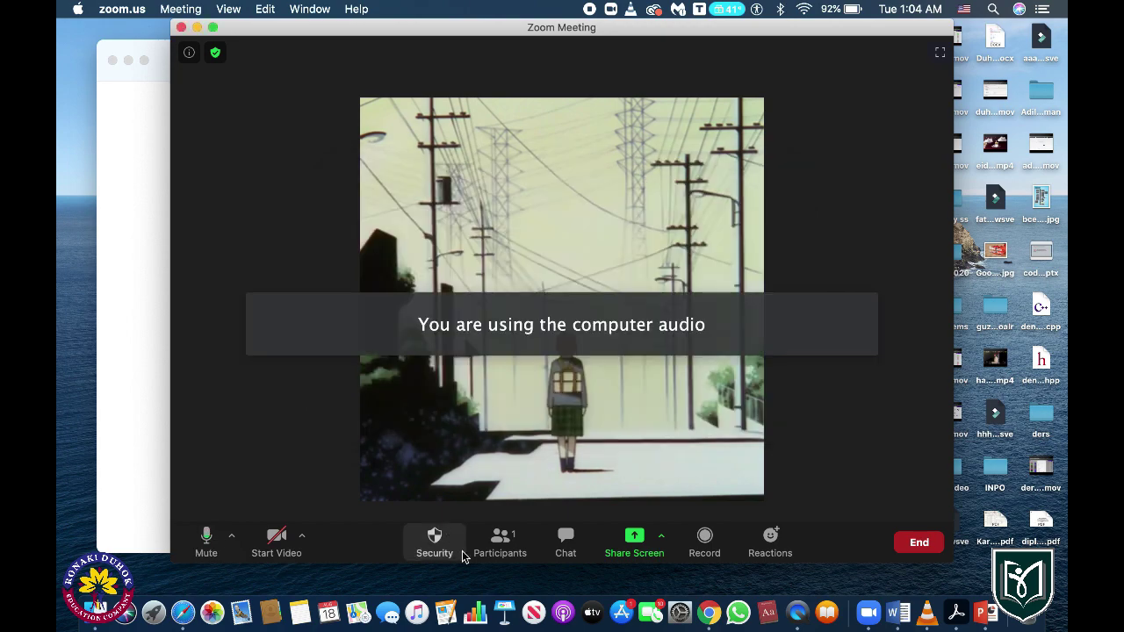
{"action": "key", "text": "ctrl+Left"}
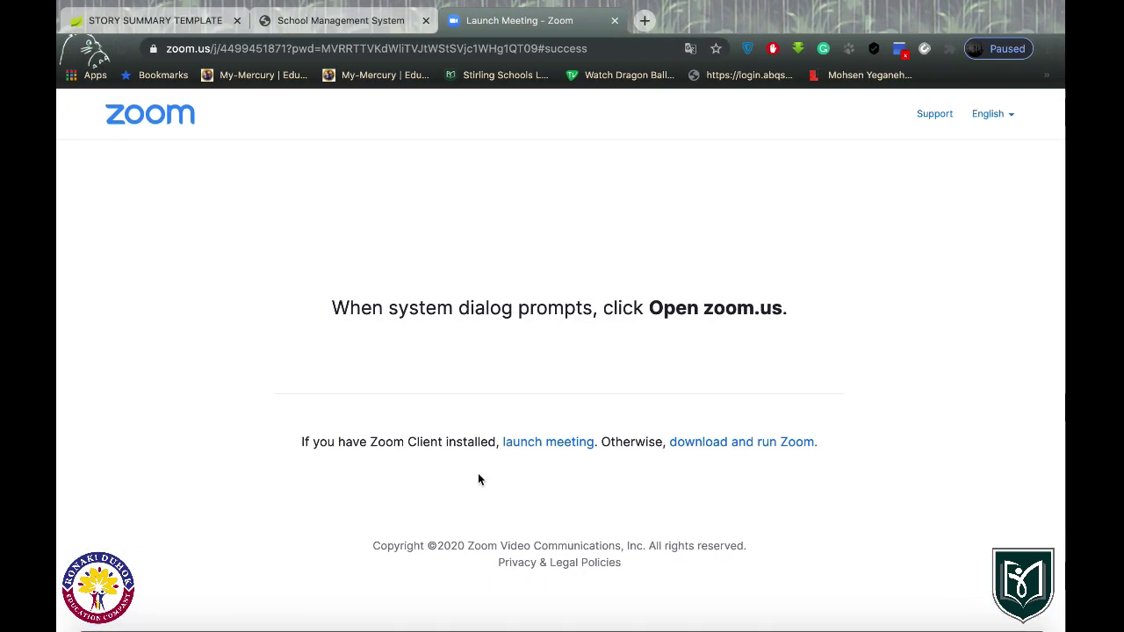
{"action": "left_click", "coordinate": [333, 20]}
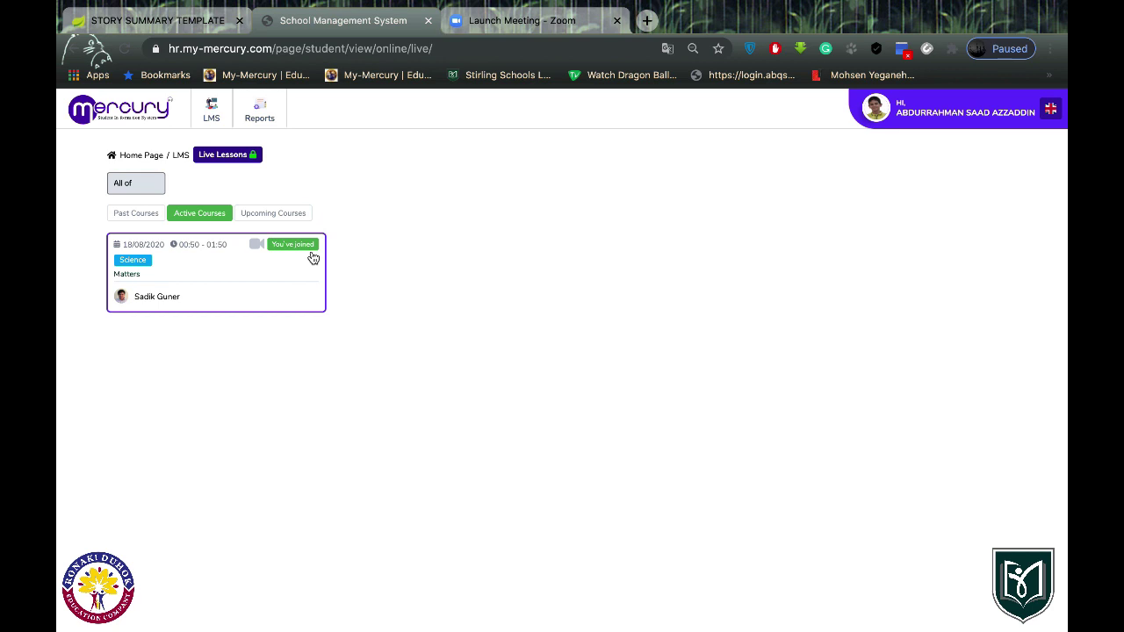
- Go to LMS > Tests & Exams to see the active Science quiz-2
{"action": "left_click", "coordinate": [212, 111]}
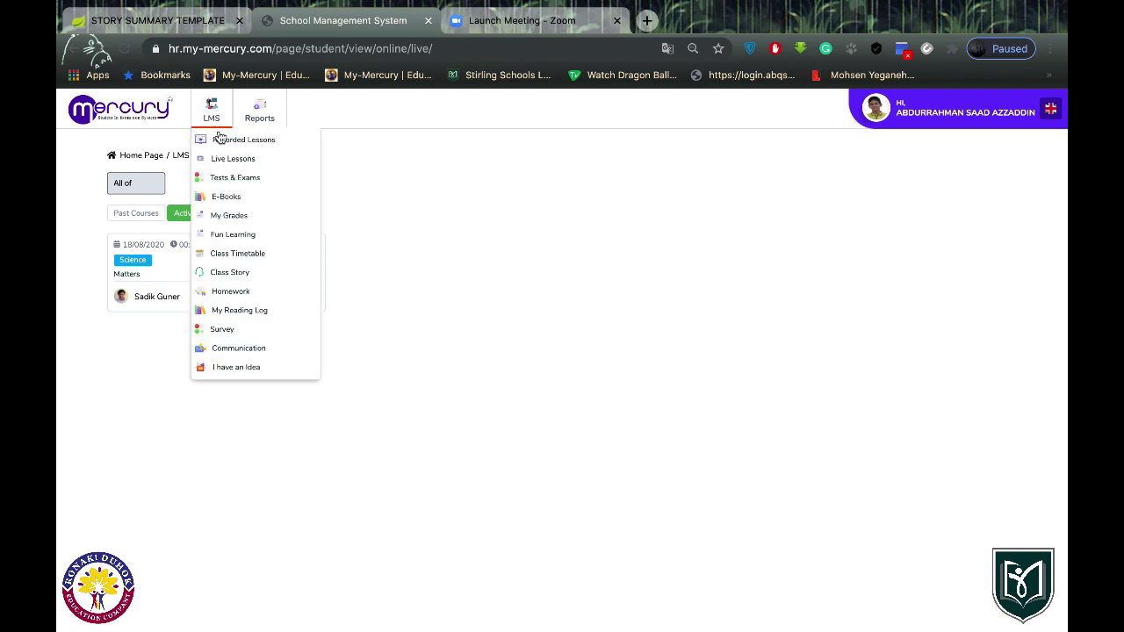
{"action": "left_click", "coordinate": [233, 179]}
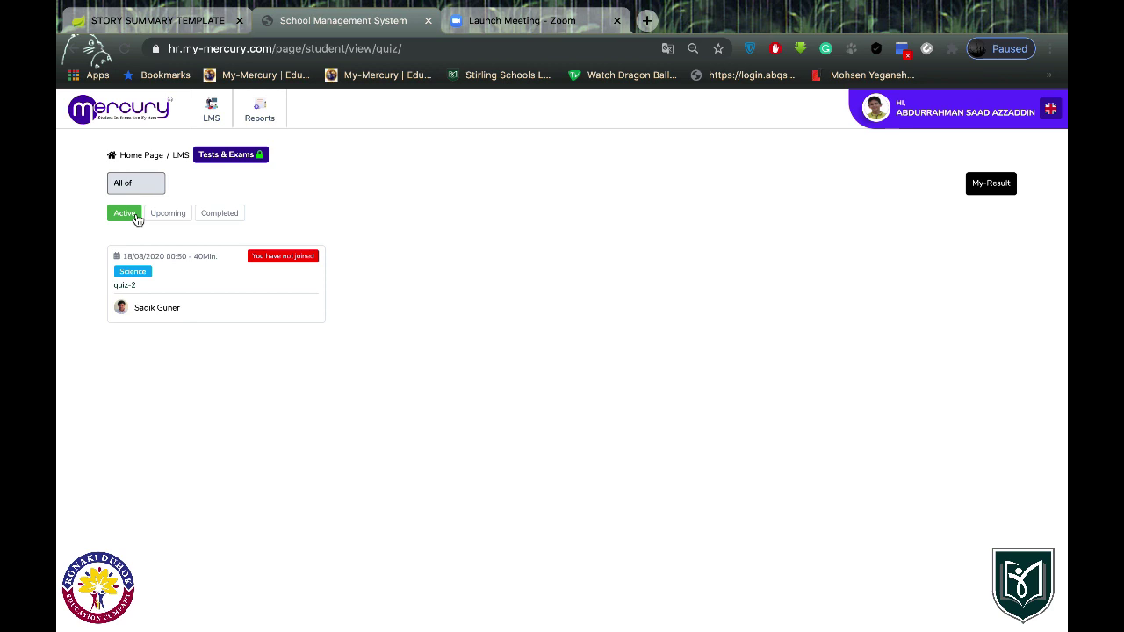
- Open the Science quiz-2 exam and scroll to its answer grid
{"action": "left_click", "coordinate": [202, 288]}
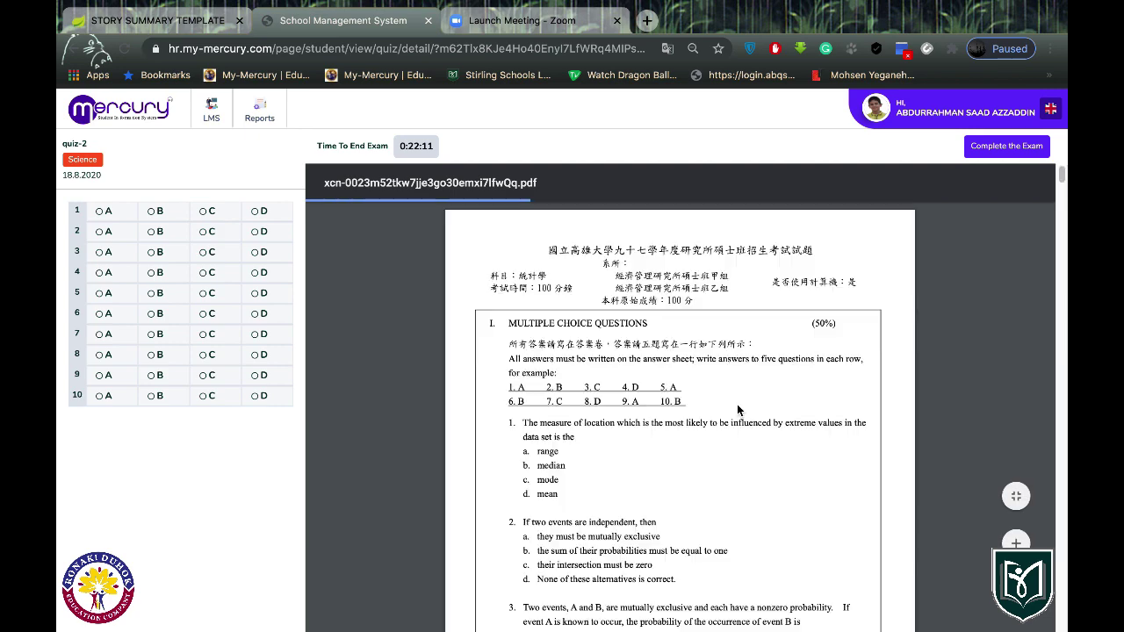
{"action": "scroll", "coordinate": [737, 409], "scroll_direction": "down", "scroll_amount": 3}
{"action": "scroll", "coordinate": [737, 407], "scroll_direction": "down", "scroll_amount": 5}
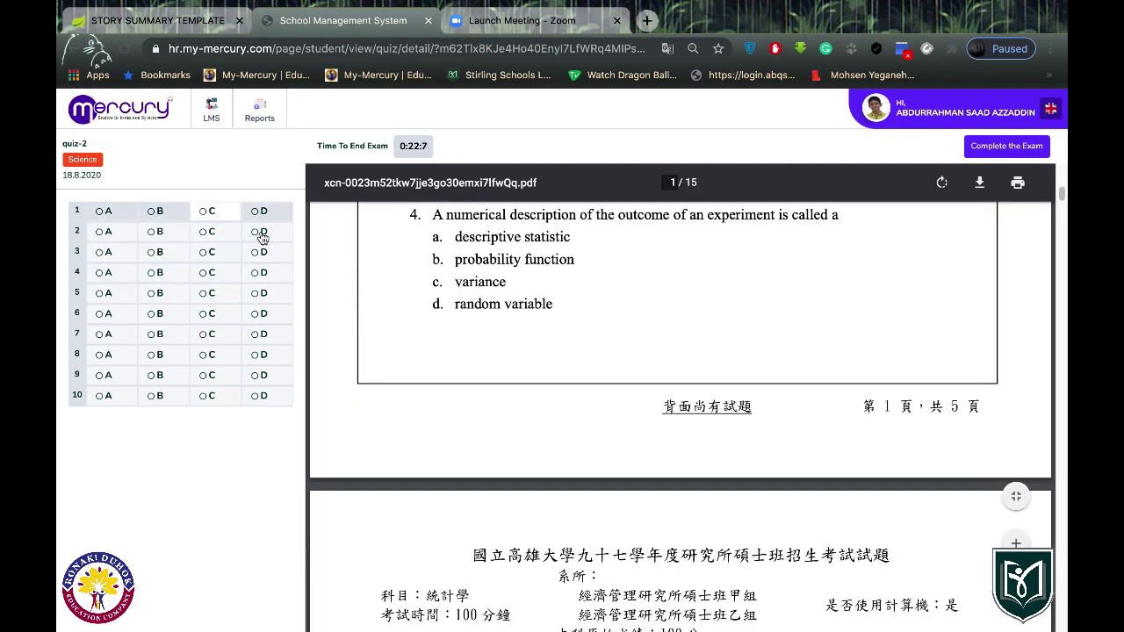
- Mark answers C, B, D, A, B, C, C, D, B, D for questions 1–10
{"action": "left_click", "coordinate": [211, 211]}
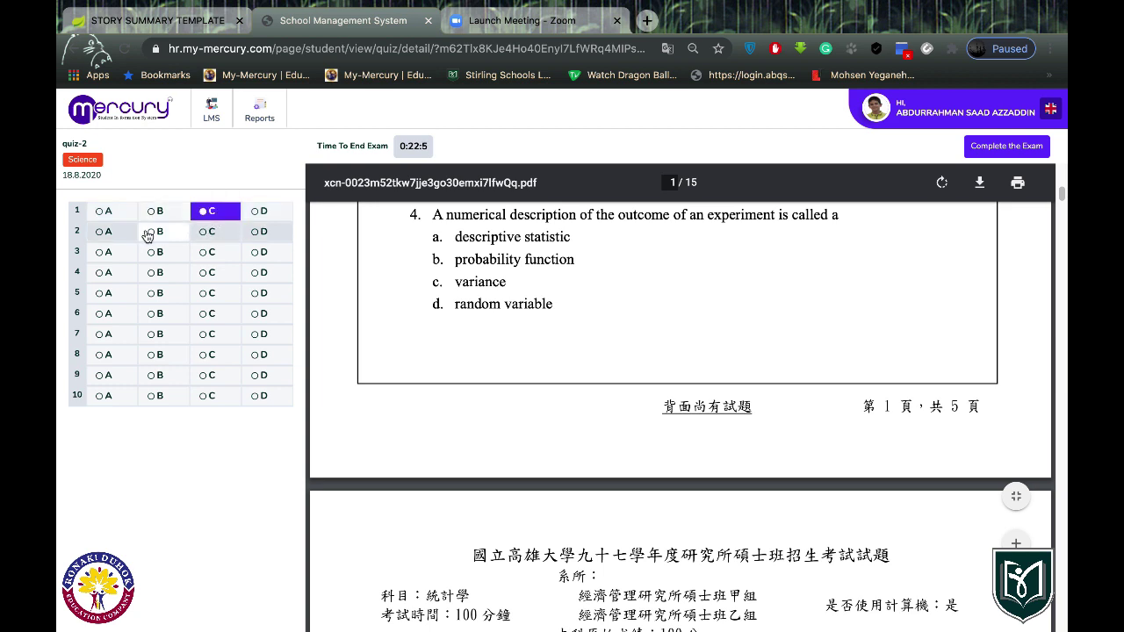
{"action": "left_click", "coordinate": [156, 231]}
{"action": "left_click", "coordinate": [263, 255]}
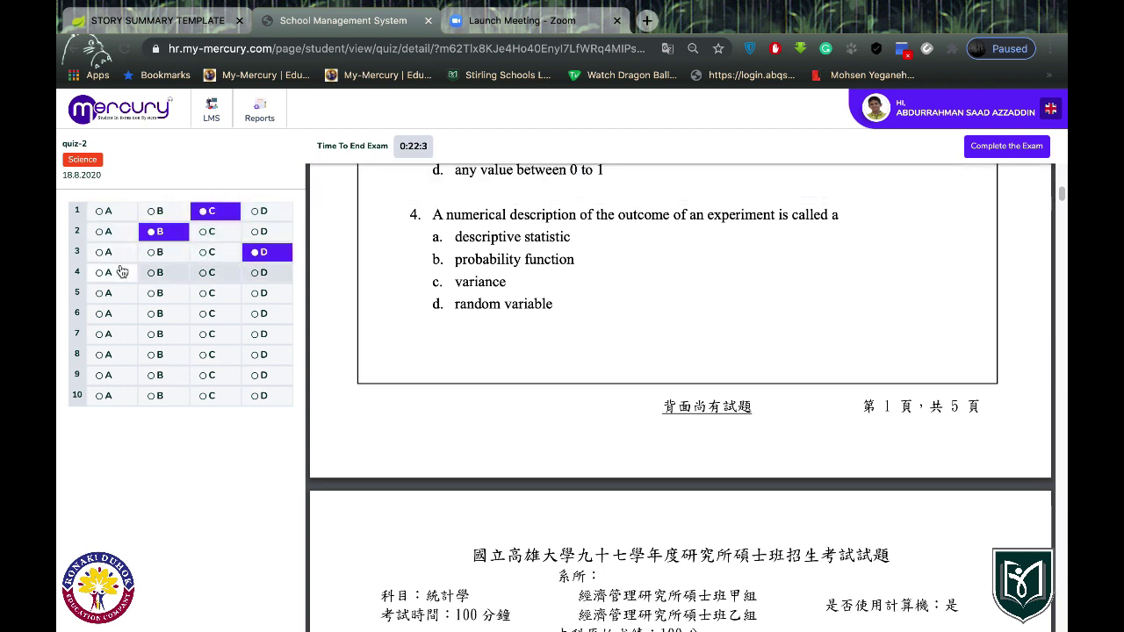
{"action": "left_click", "coordinate": [106, 273]}
{"action": "left_click", "coordinate": [158, 293]}
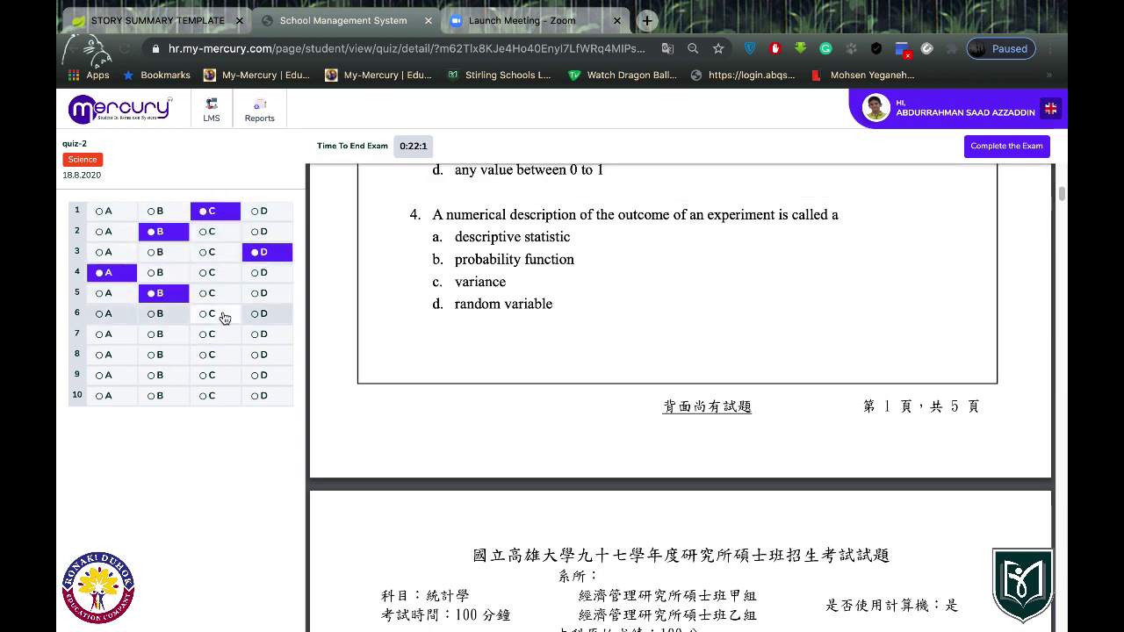
{"action": "left_click", "coordinate": [209, 313]}
{"action": "left_click", "coordinate": [209, 334]}
{"action": "left_click", "coordinate": [264, 360]}
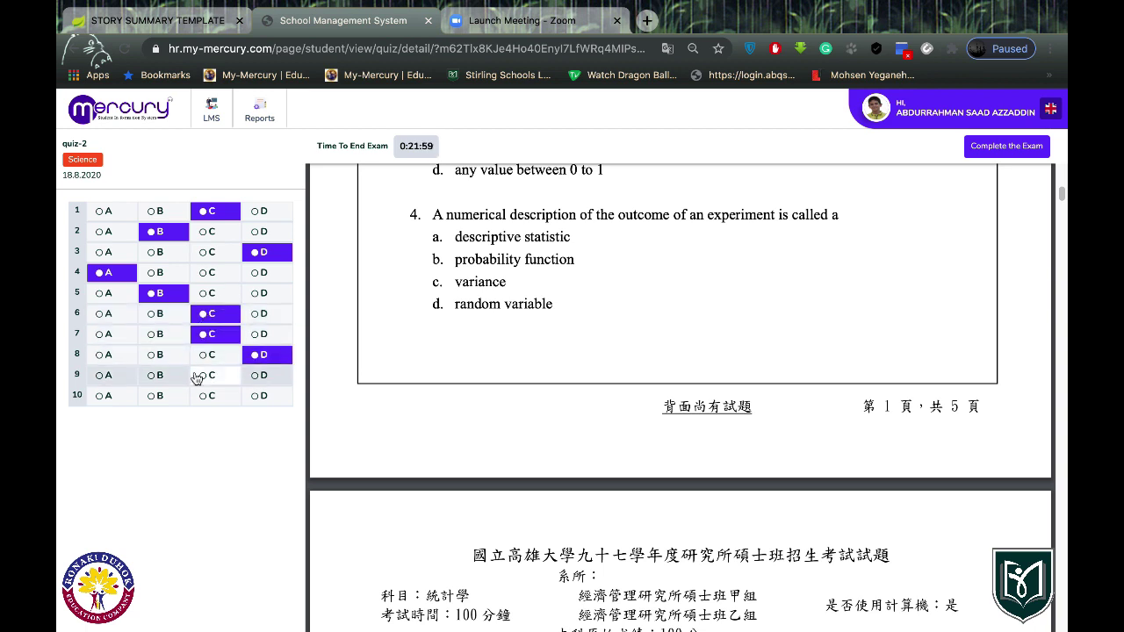
{"action": "left_click", "coordinate": [161, 377]}
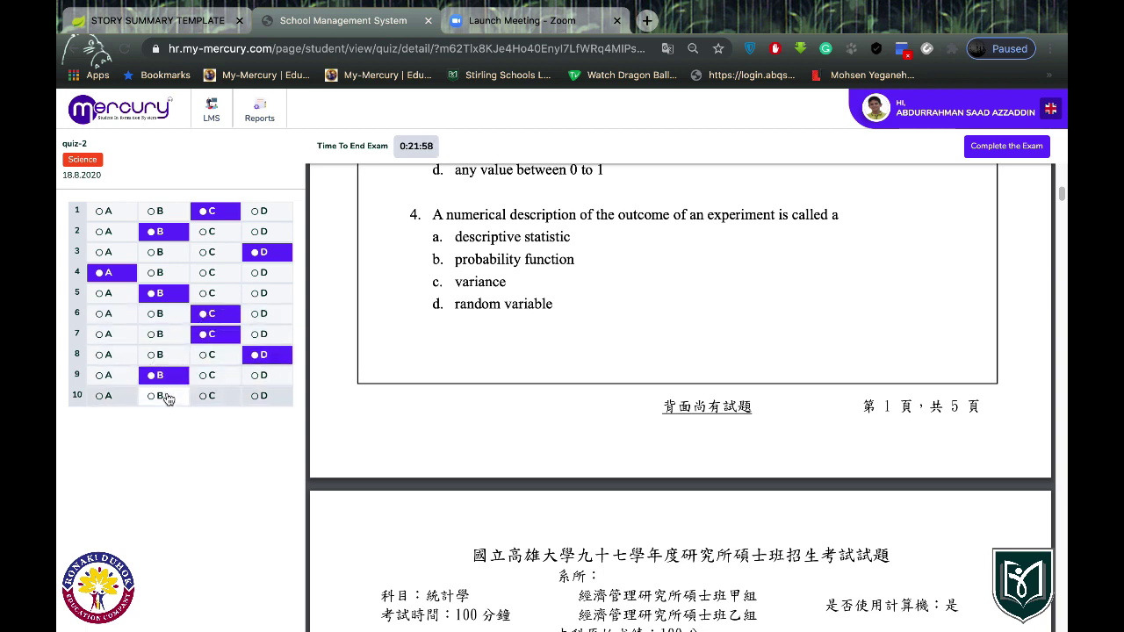
{"action": "left_click", "coordinate": [264, 402]}
{"action": "scroll", "coordinate": [818, 419], "scroll_direction": "up", "scroll_amount": 1}
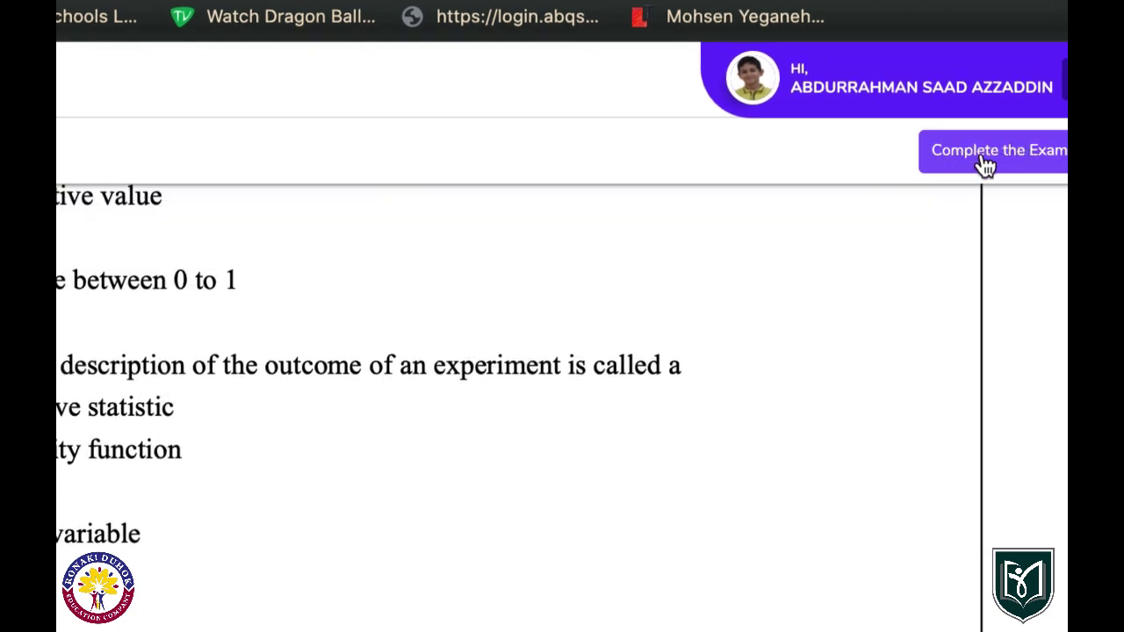
- Complete quiz-2 and confirm ending the exam early to submit the answers
{"action": "left_click", "coordinate": [1006, 153]}
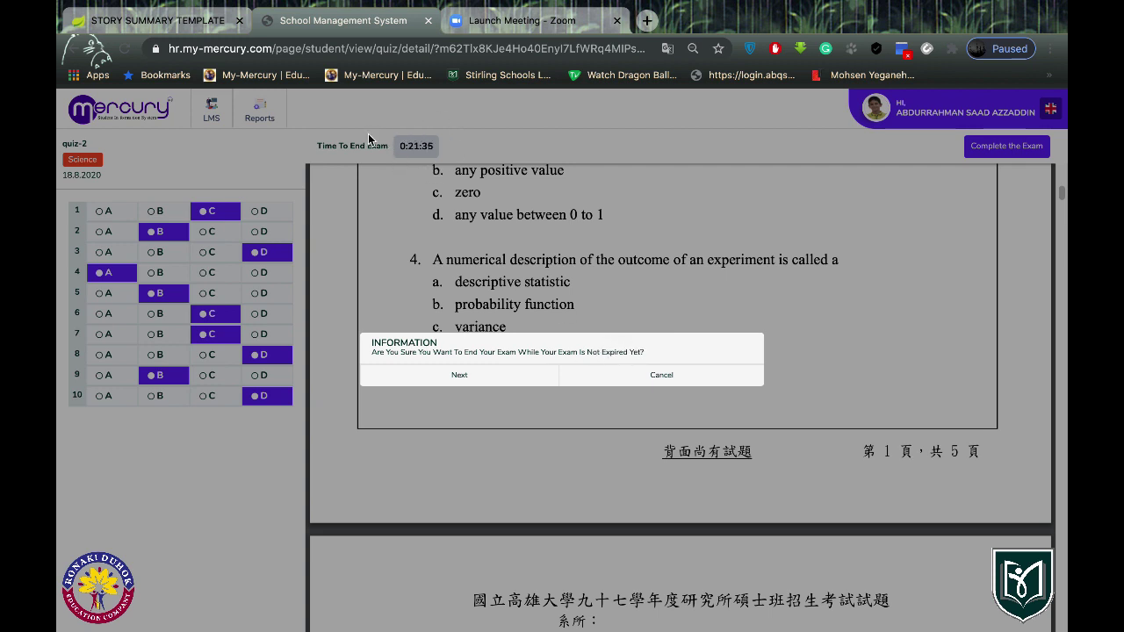
{"action": "left_click", "coordinate": [464, 384]}
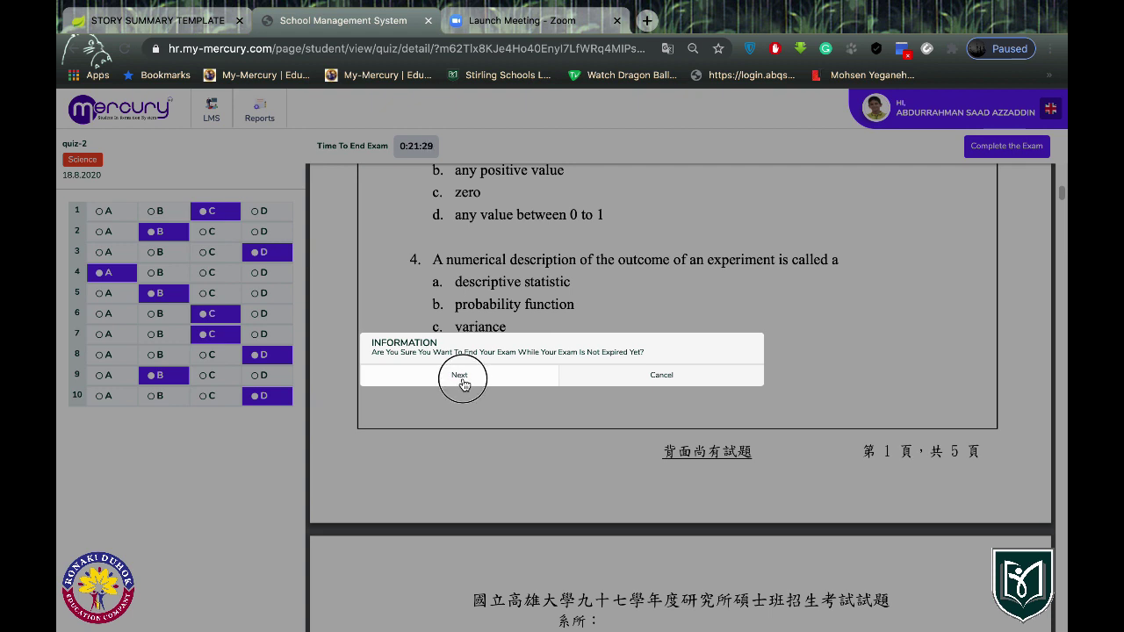
{"action": "mouse_move", "coordinate": [463, 383]}
{"action": "left_mouse_down"}
{"action": "mouse_move", "coordinate": [422, 383]}
{"action": "mouse_move", "coordinate": [456, 379]}
{"action": "left_mouse_up"}
{"action": "left_click", "coordinate": [456, 376]}
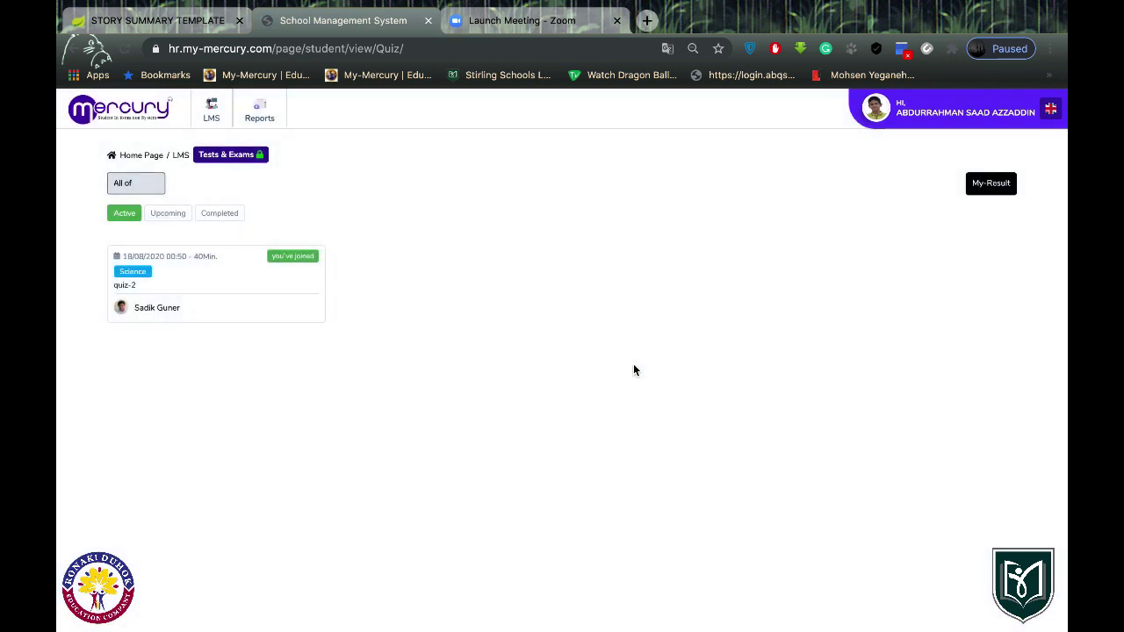
- Check the Upcoming then Completed tests, showing quiz, quzi-1 and Quiz-2 as joined
{"action": "left_click", "coordinate": [163, 214]}
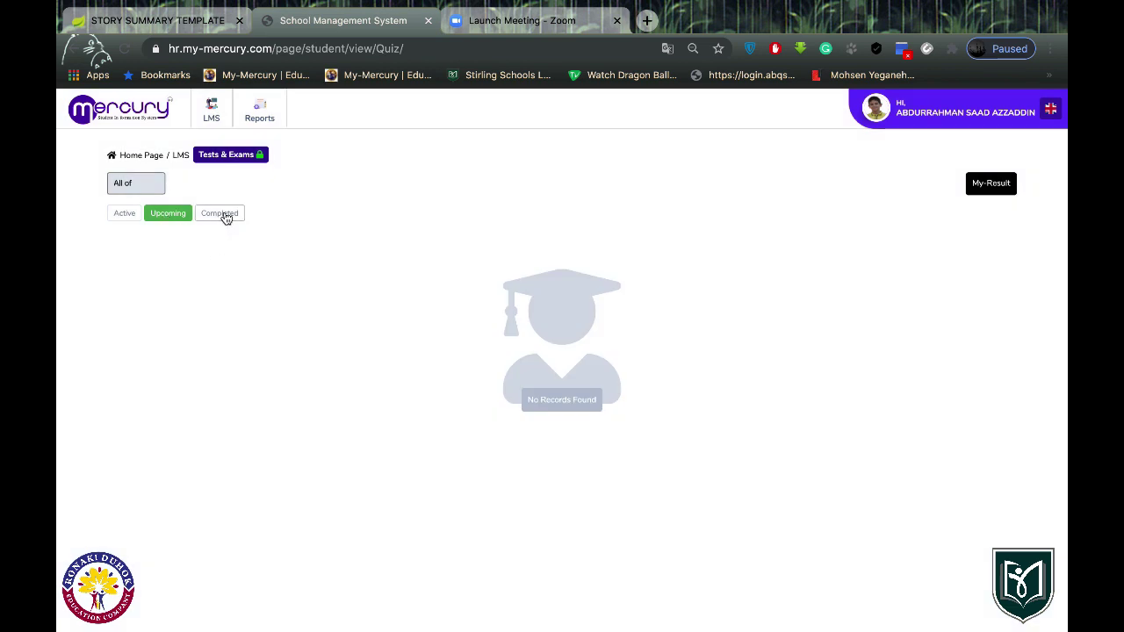
{"action": "left_click", "coordinate": [225, 215]}
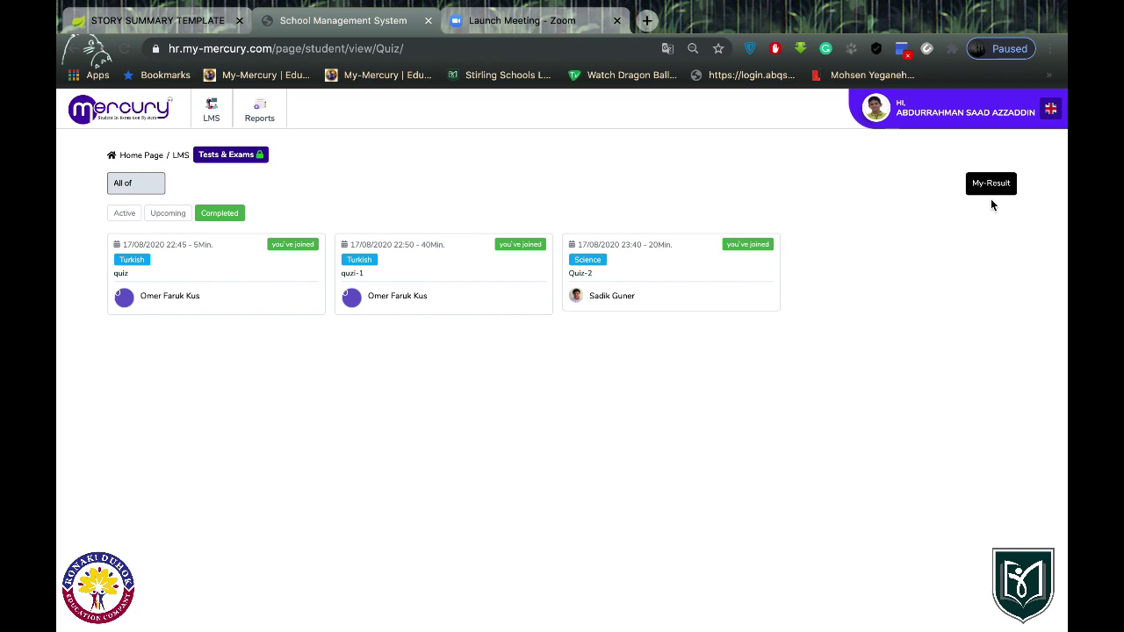
{"action": "left_click", "coordinate": [211, 110]}
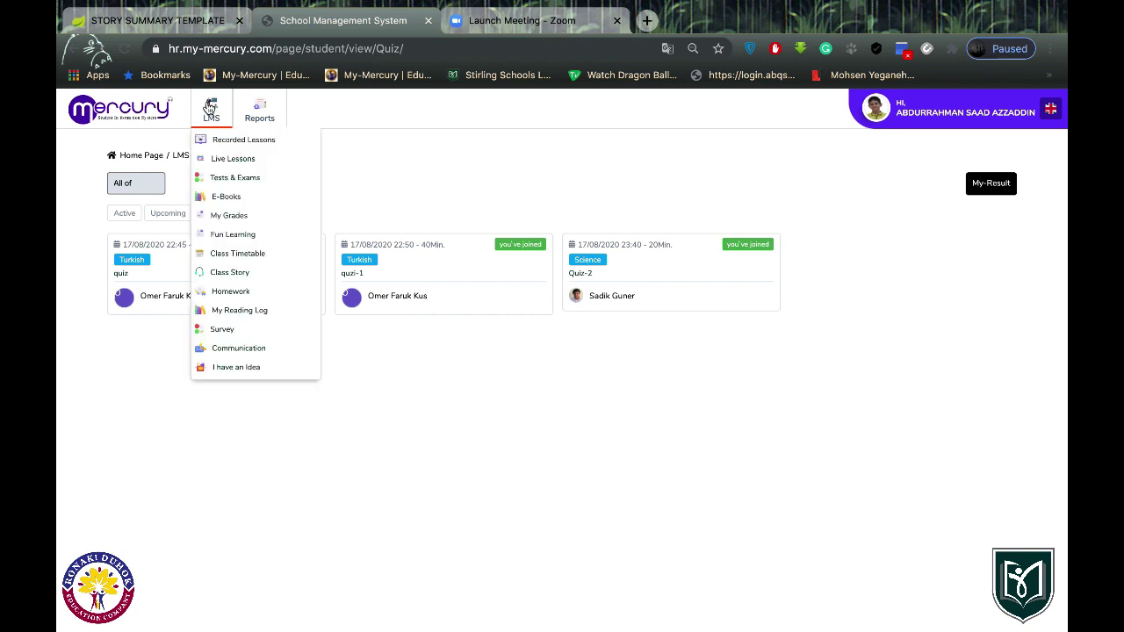
- Open the Mathematics Worksheet Fascicules -5 e-book from E-Books and page forward to Worksheet No 2
{"action": "left_click", "coordinate": [219, 201]}
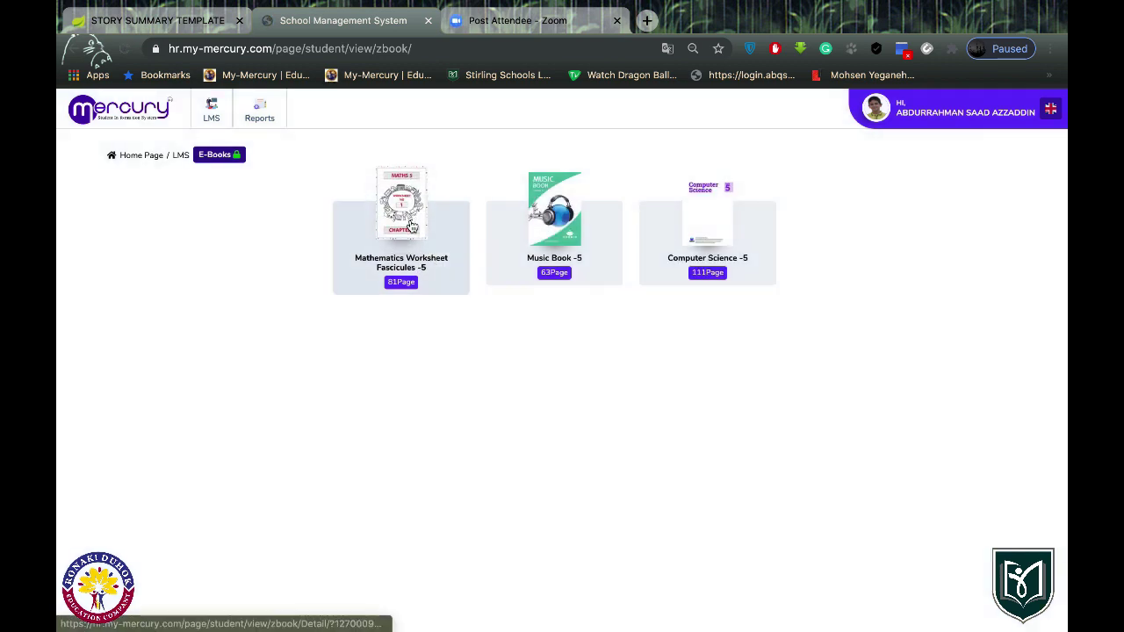
{"action": "left_click", "coordinate": [411, 226]}
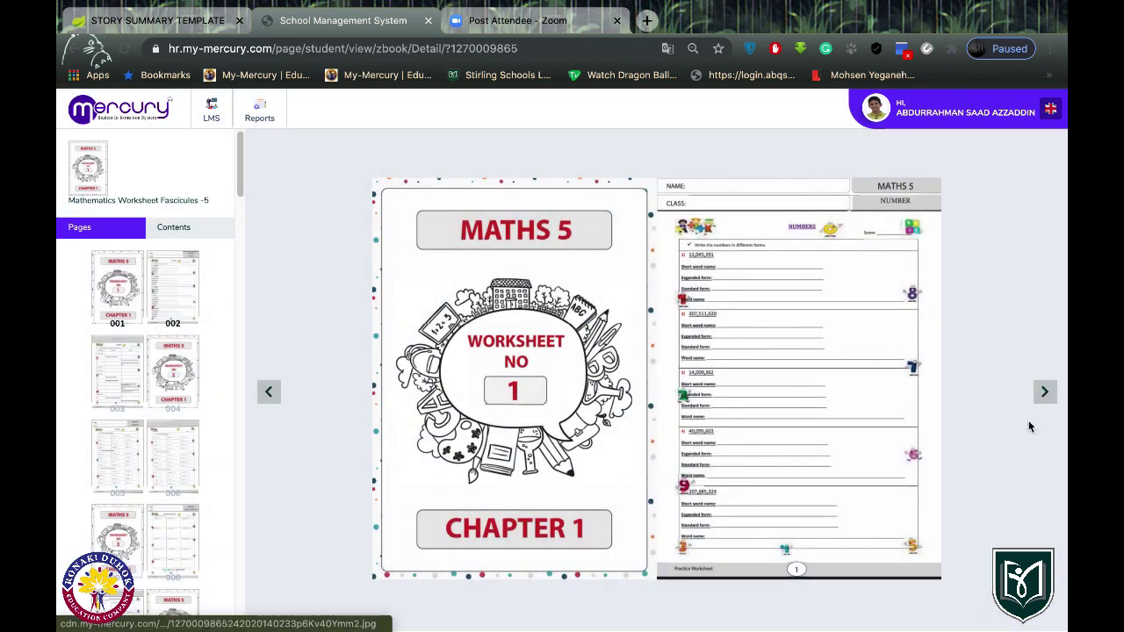
{"action": "left_click", "coordinate": [1046, 393]}
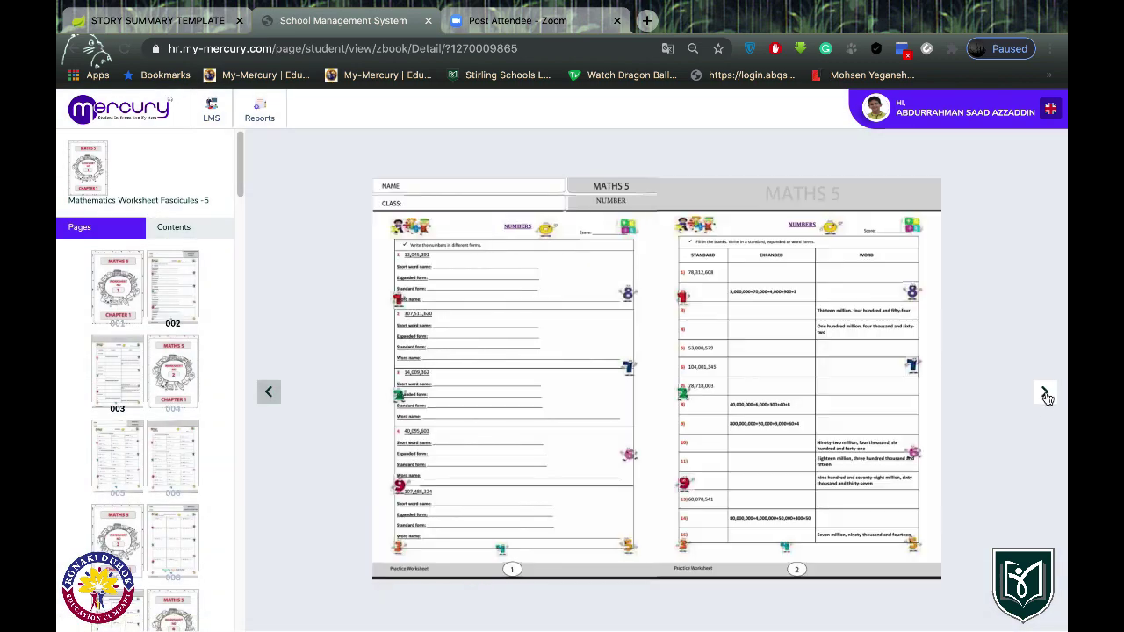
{"action": "left_click", "coordinate": [1046, 395]}
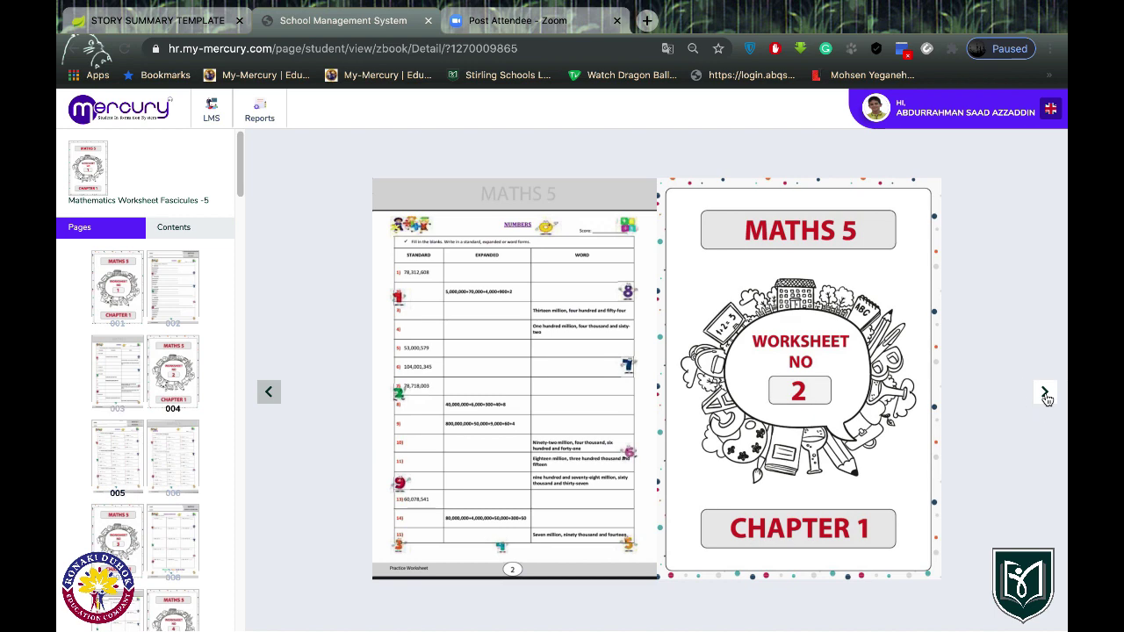
{"action": "left_click", "coordinate": [1046, 395]}
{"action": "mouse_move", "coordinate": [190, 115]}
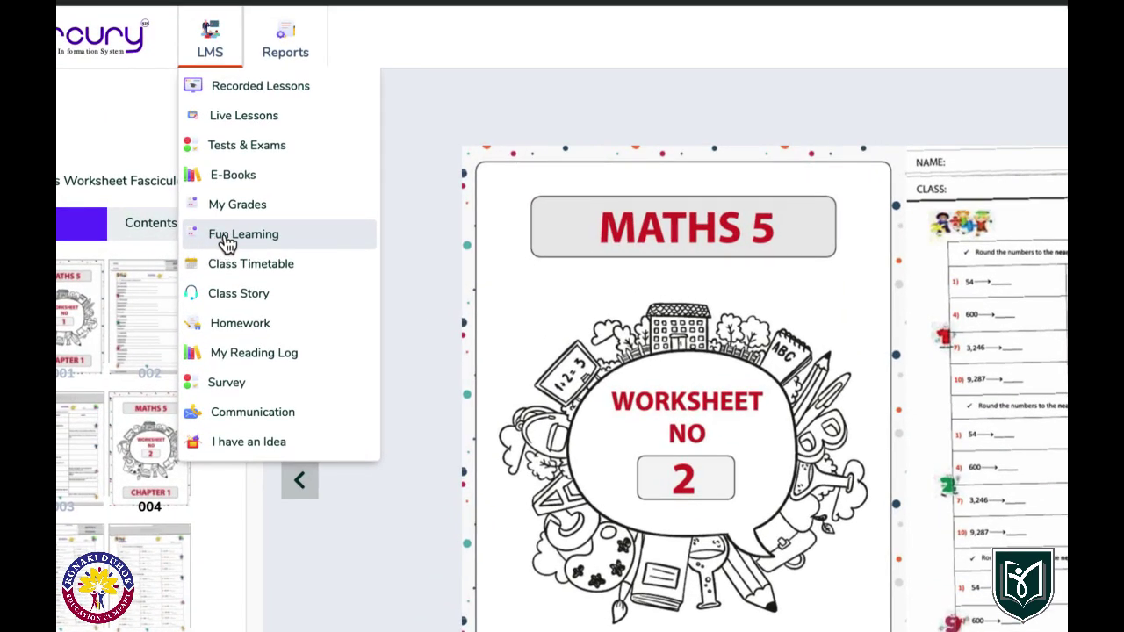
- Go to Fun Learning to see channels like mathantics, Khan Academy and SciShow
{"action": "left_click", "coordinate": [237, 235]}
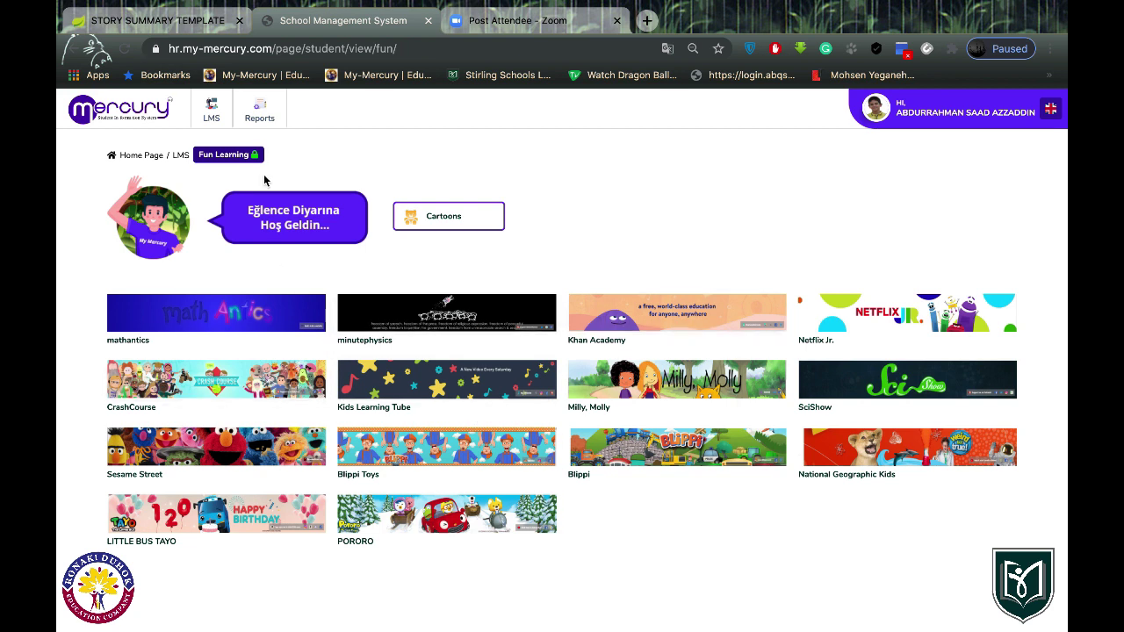
{"action": "left_click", "coordinate": [211, 111]}
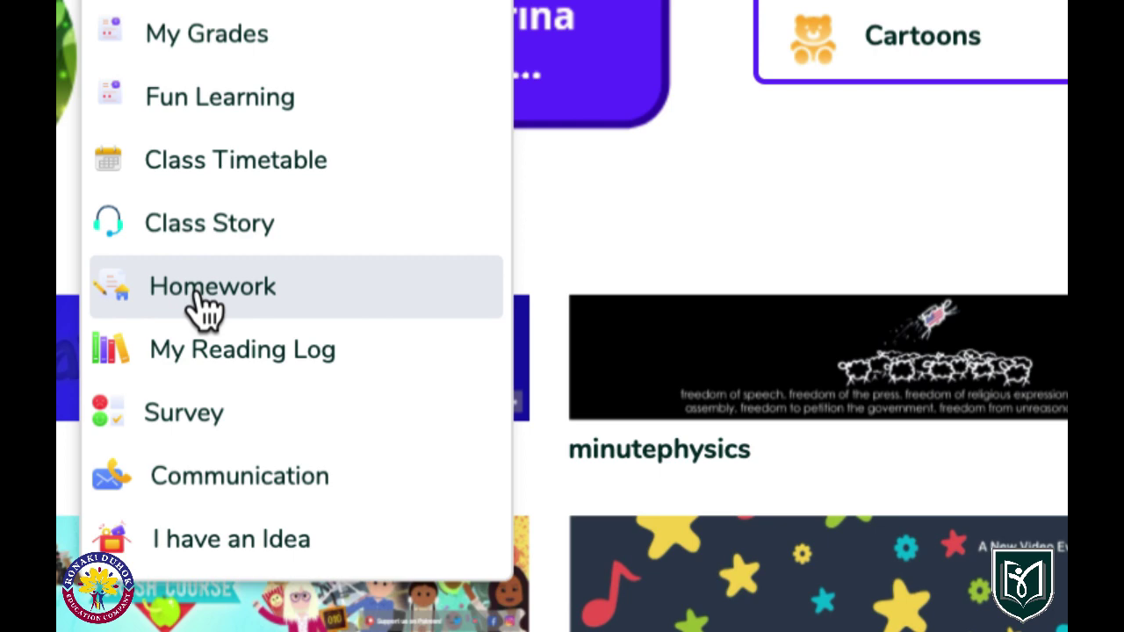
- Open Homework and view the pending Science assignment due 19.8.2020
{"action": "left_click", "coordinate": [204, 307]}
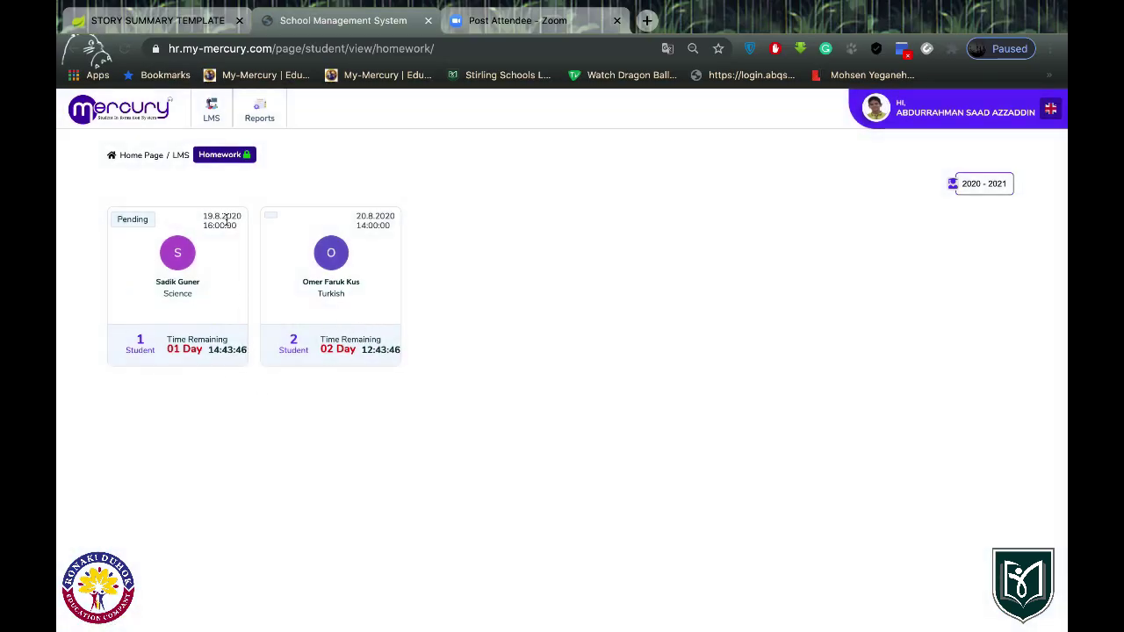
{"action": "left_click", "coordinate": [181, 293]}
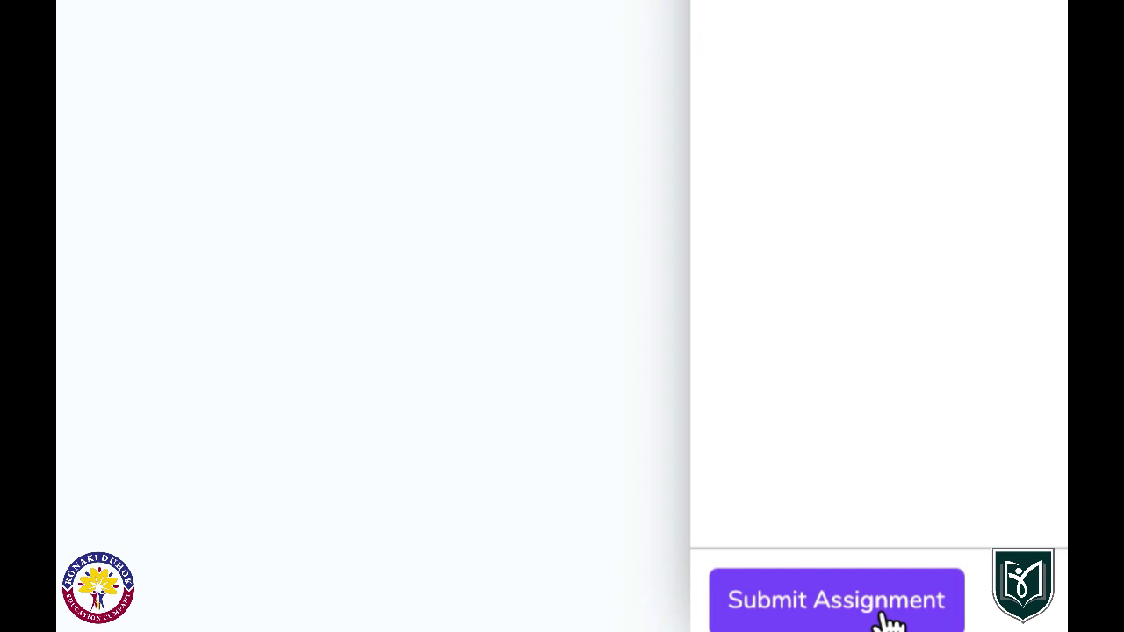
- Attach 97em-master.pdf to the Science homework submission and save it
{"action": "left_click", "coordinate": [887, 619]}
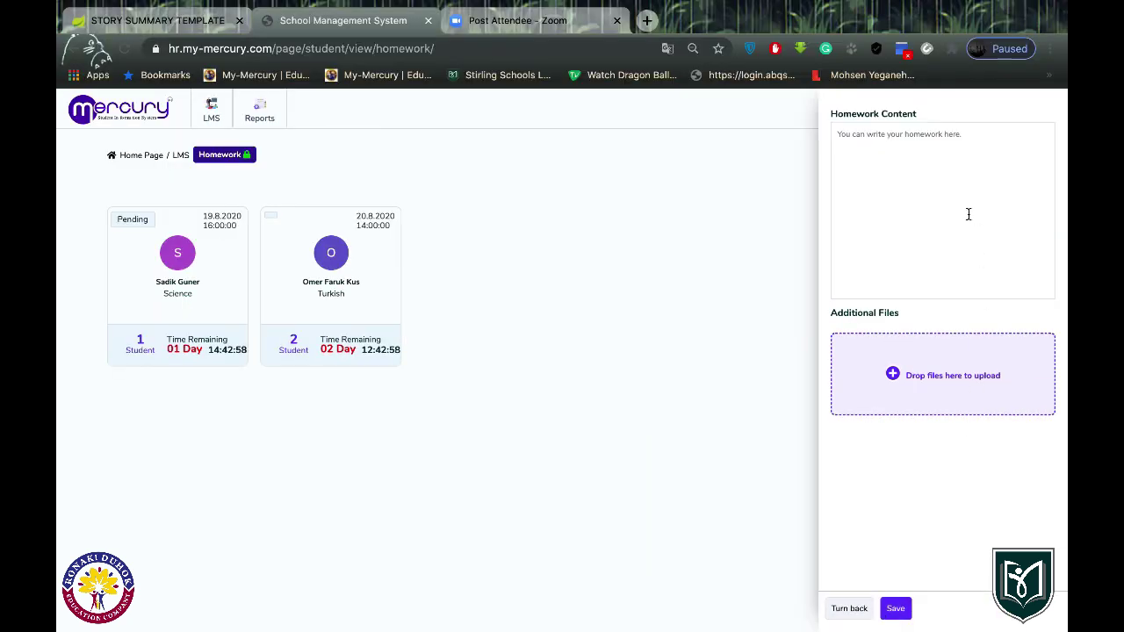
{"action": "left_click", "coordinate": [884, 154]}
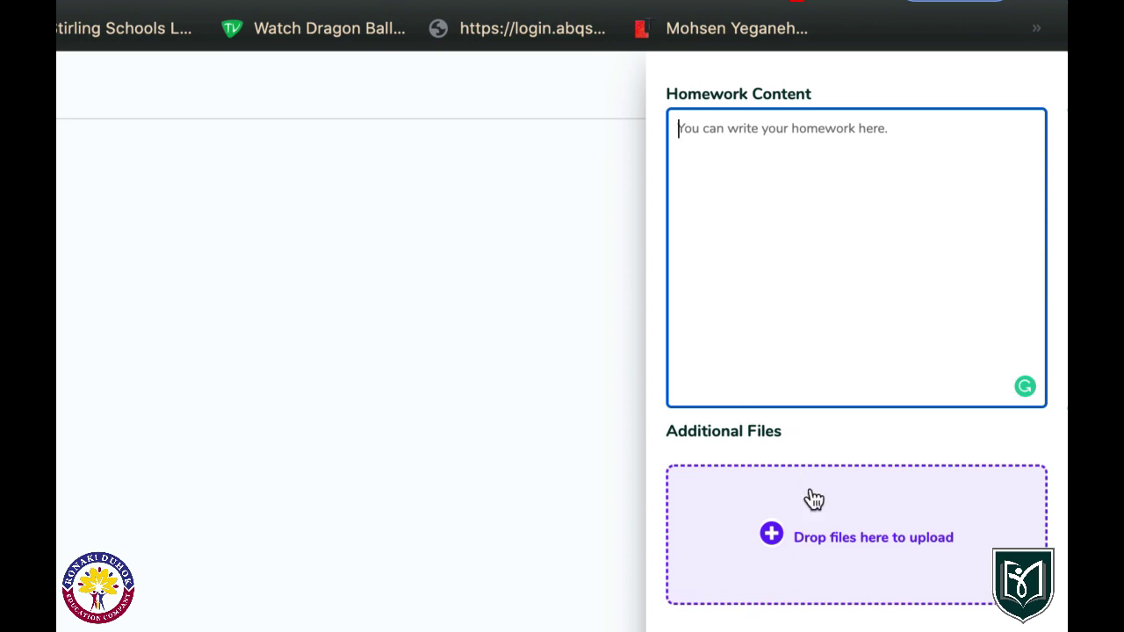
{"action": "left_click", "coordinate": [847, 553]}
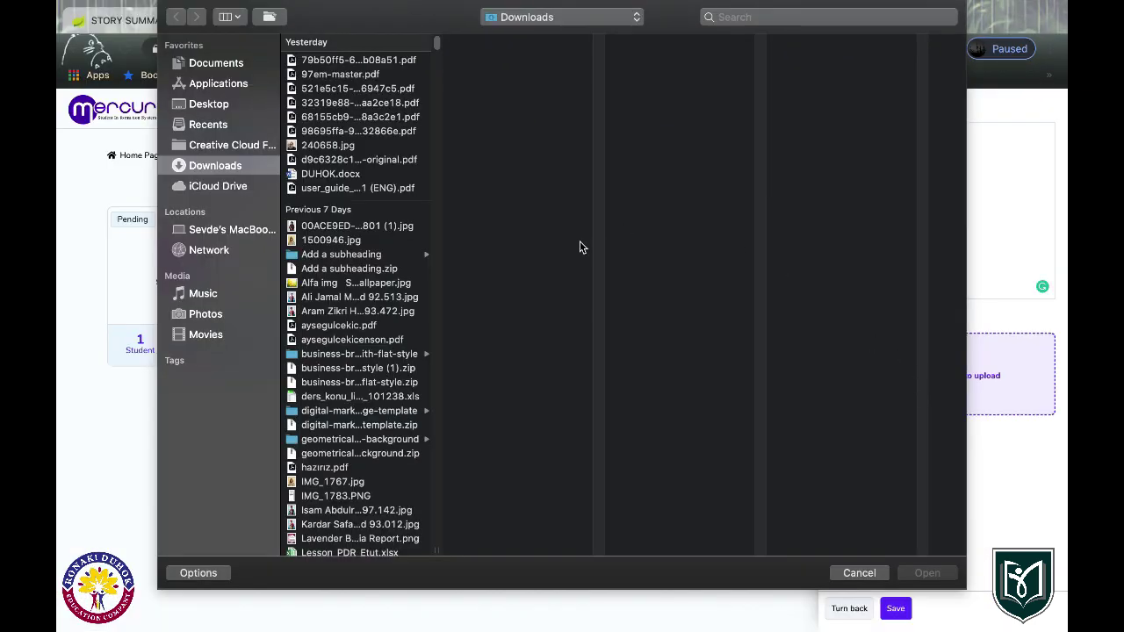
{"action": "left_click", "coordinate": [359, 76]}
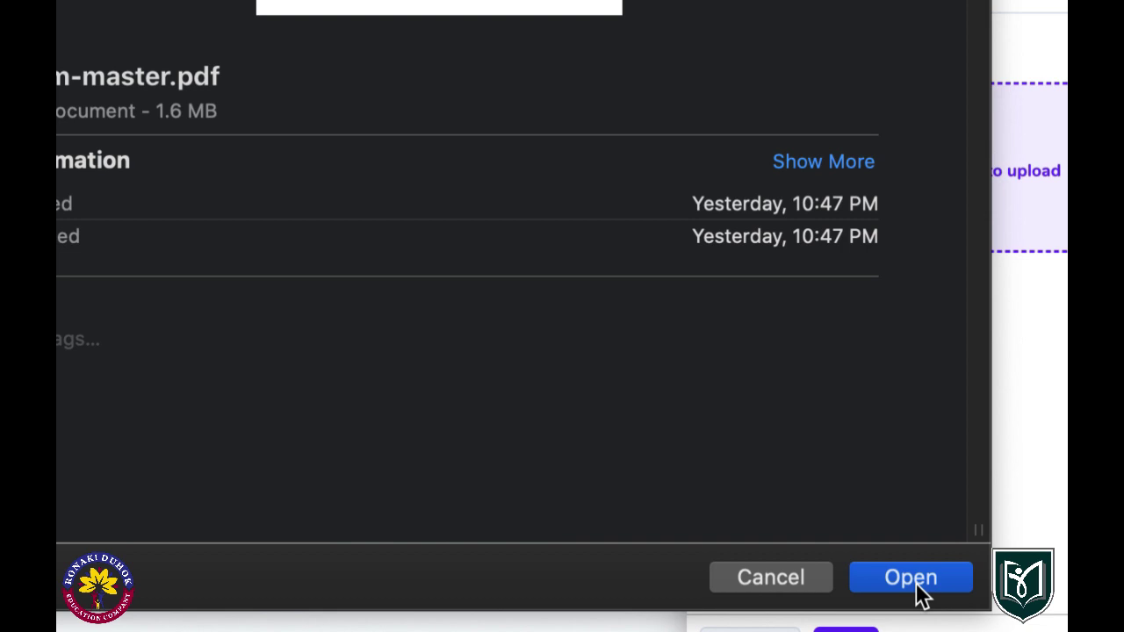
{"action": "left_click", "coordinate": [919, 595]}
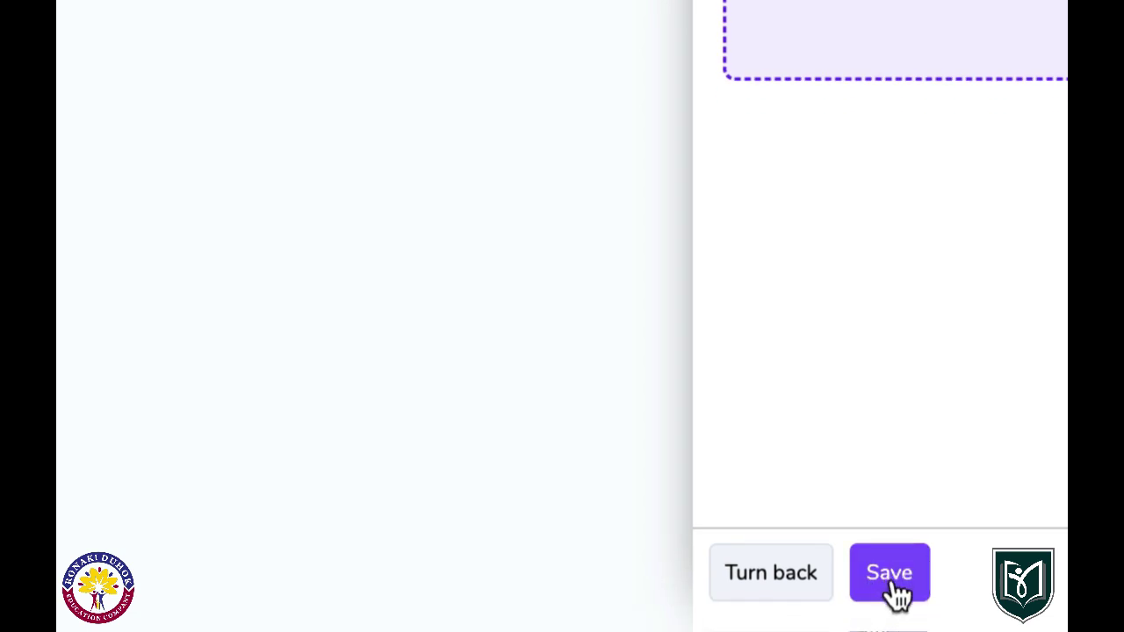
{"action": "left_click", "coordinate": [892, 581]}
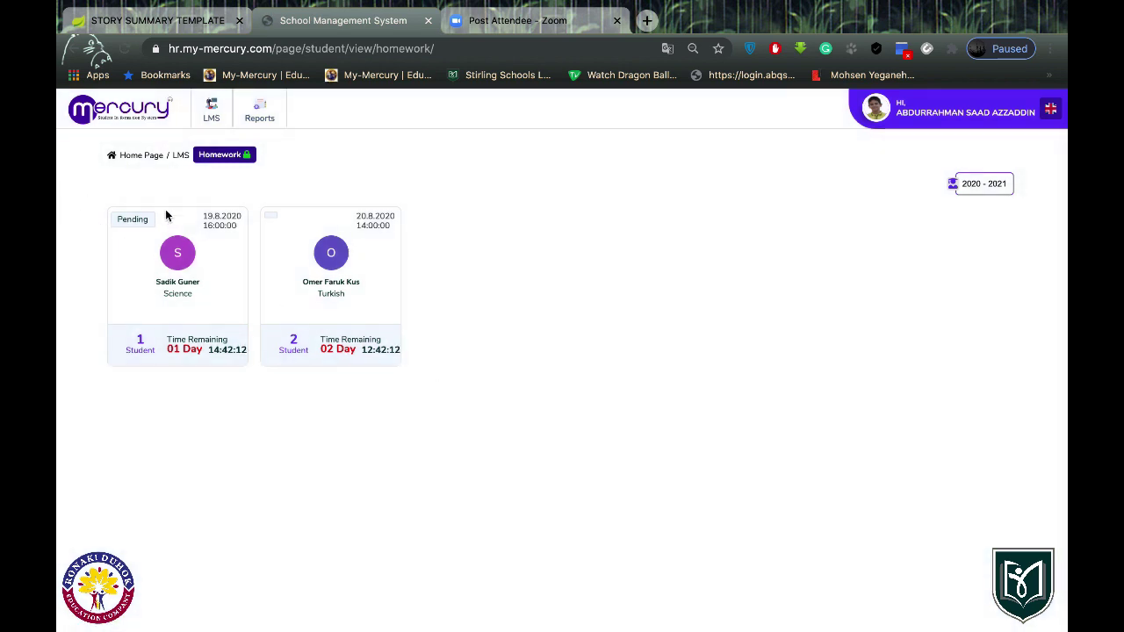
{"action": "left_click", "coordinate": [211, 109]}
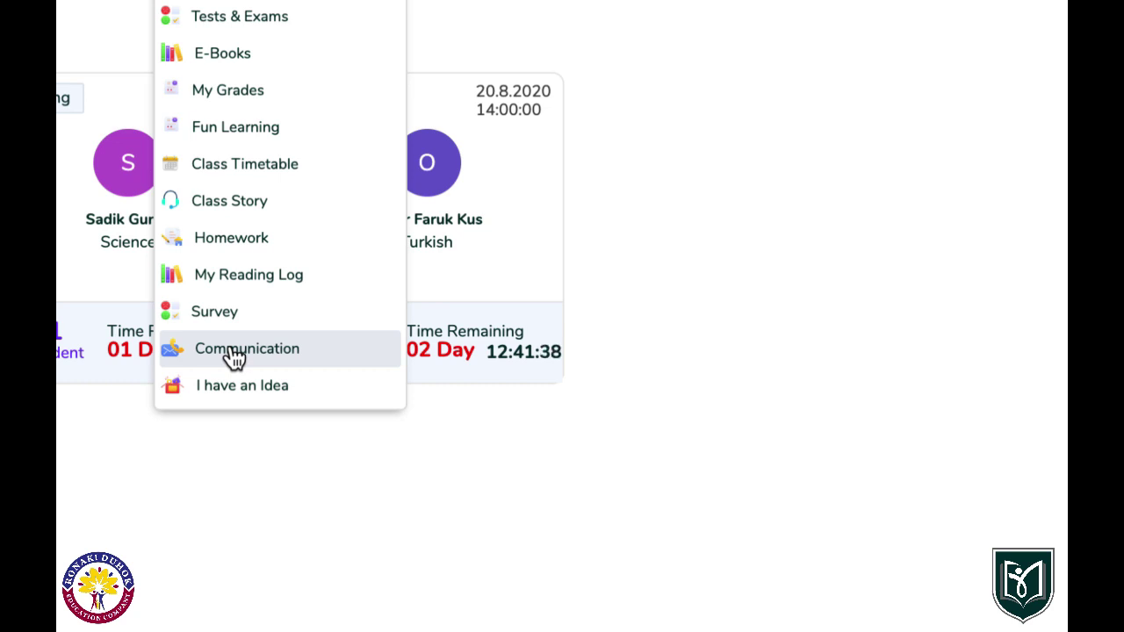
- Start a new message in Communication addressed to the first listed staff member
{"action": "left_click", "coordinate": [233, 356]}
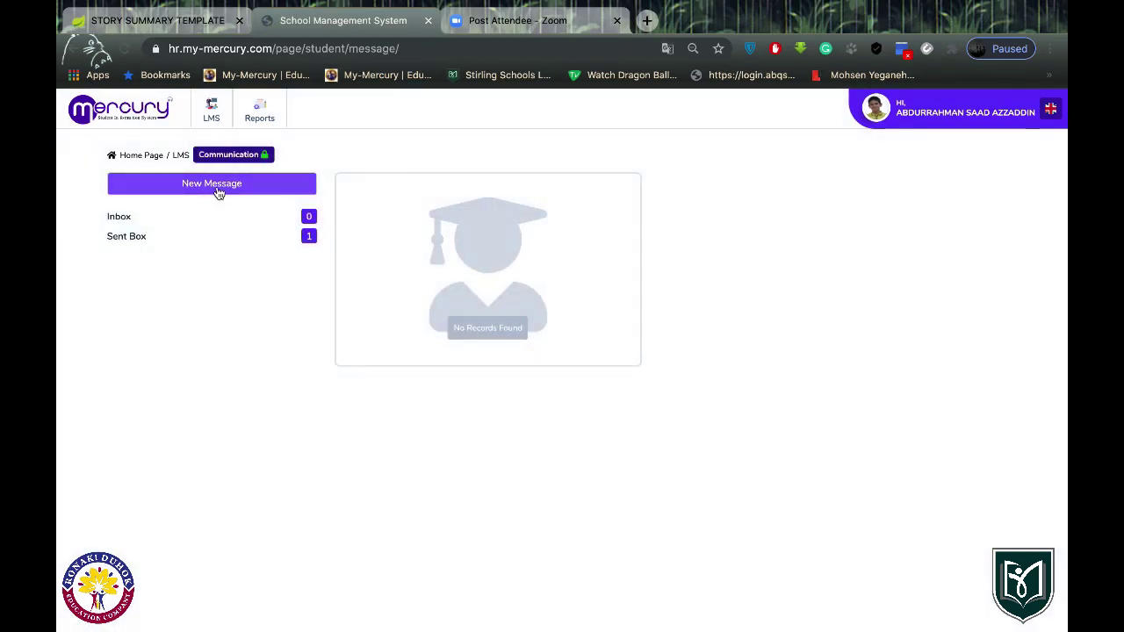
{"action": "left_click", "coordinate": [219, 193]}
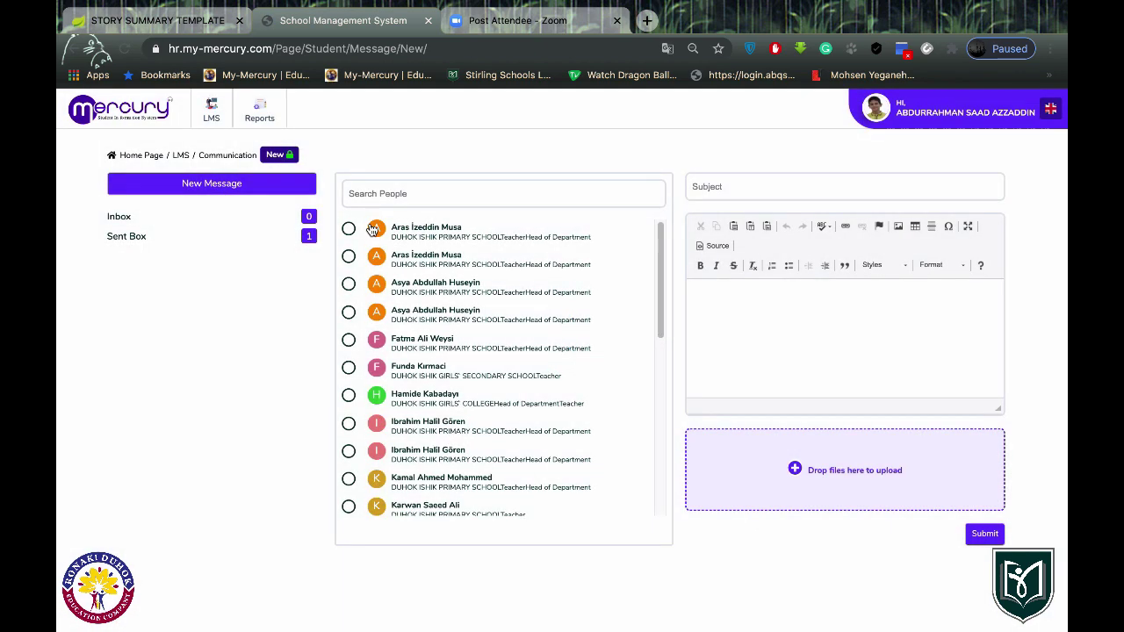
{"action": "left_click", "coordinate": [349, 229]}
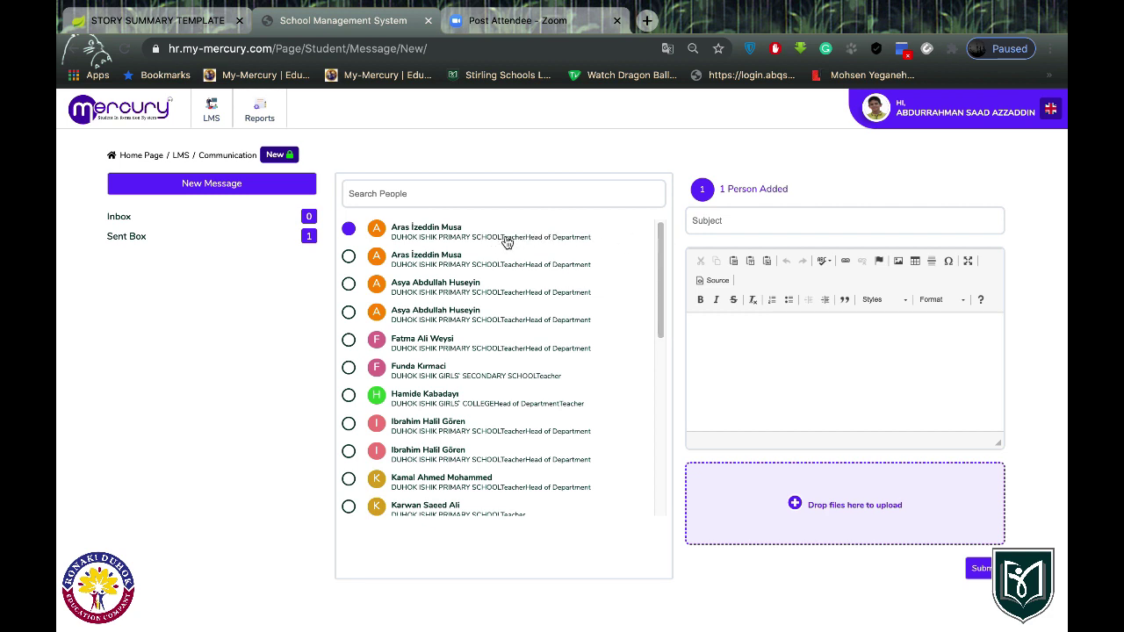
- Enter the subject 'mes' and a message body, then send the message
{"action": "left_click", "coordinate": [716, 220]}
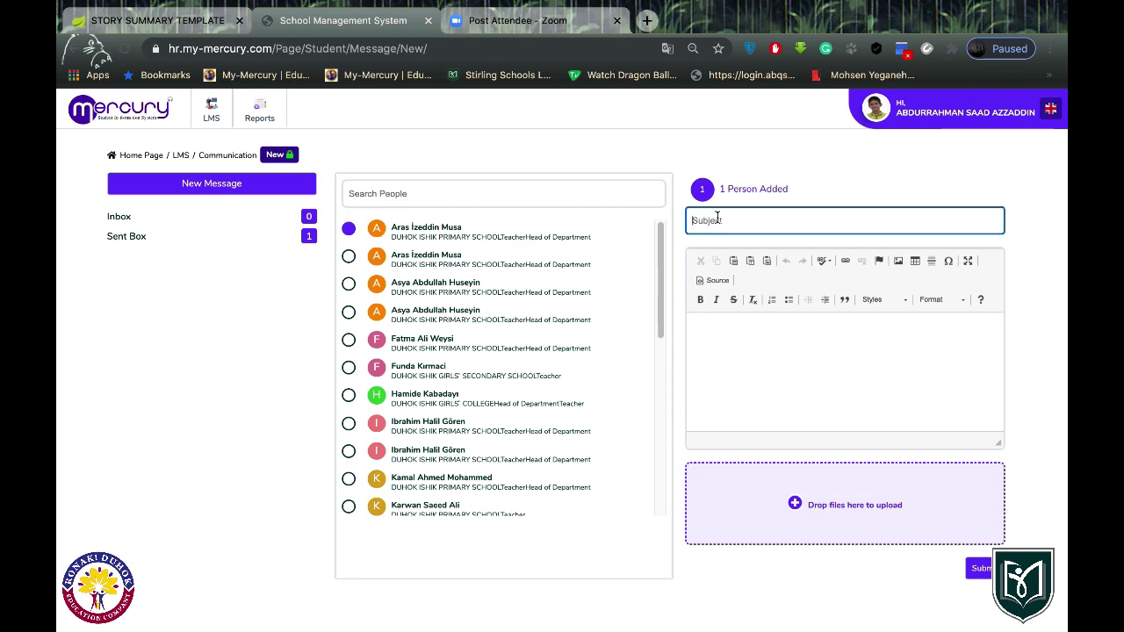
{"action": "left_click", "coordinate": [735, 347]}
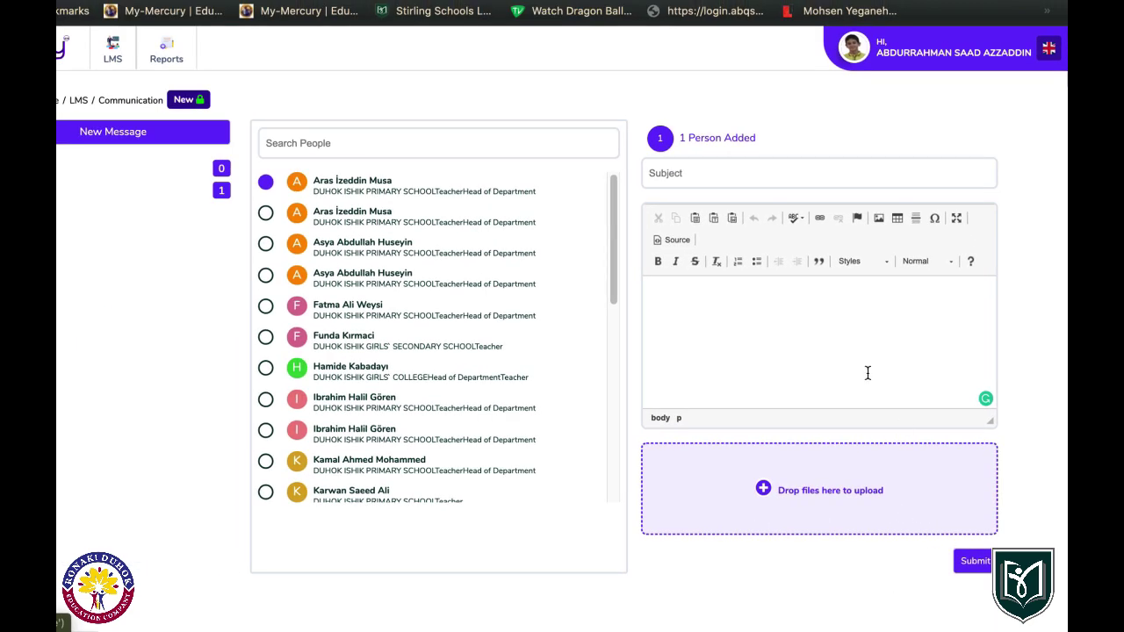
{"action": "left_click", "coordinate": [677, 172]}
{"action": "type", "text": "message"}
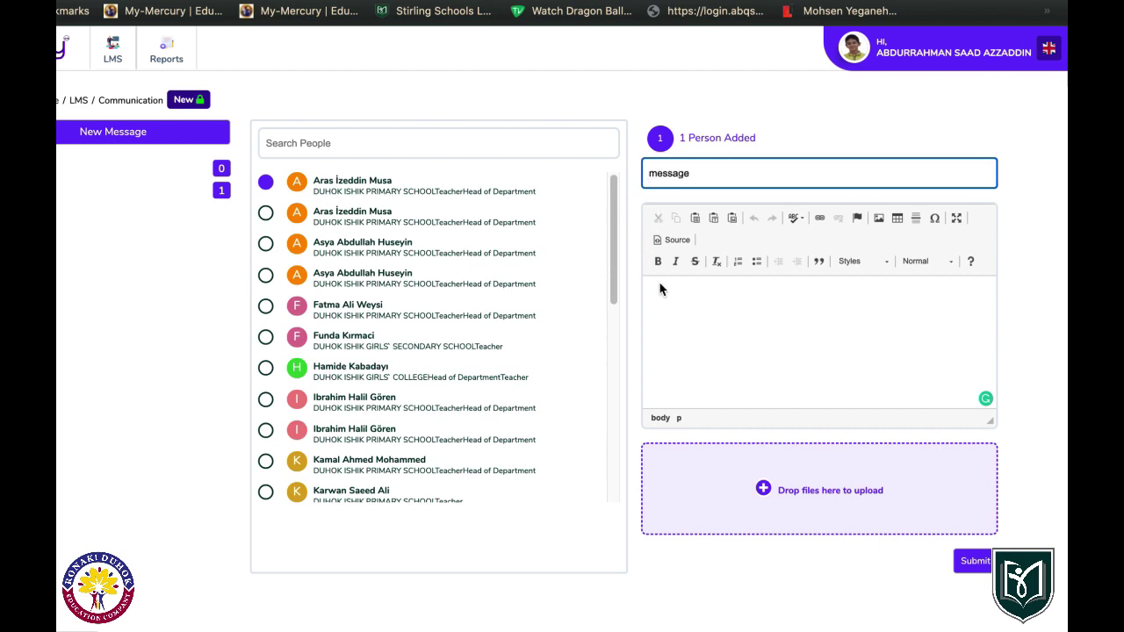
{"action": "left_click", "coordinate": [673, 296]}
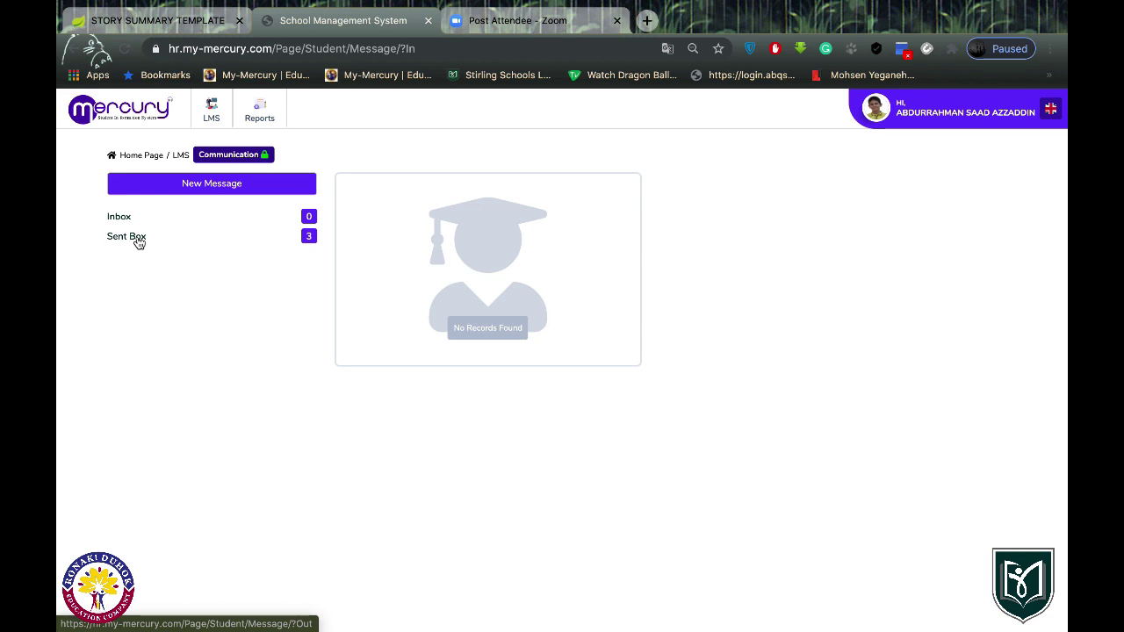
{"action": "left_click", "coordinate": [211, 107]}
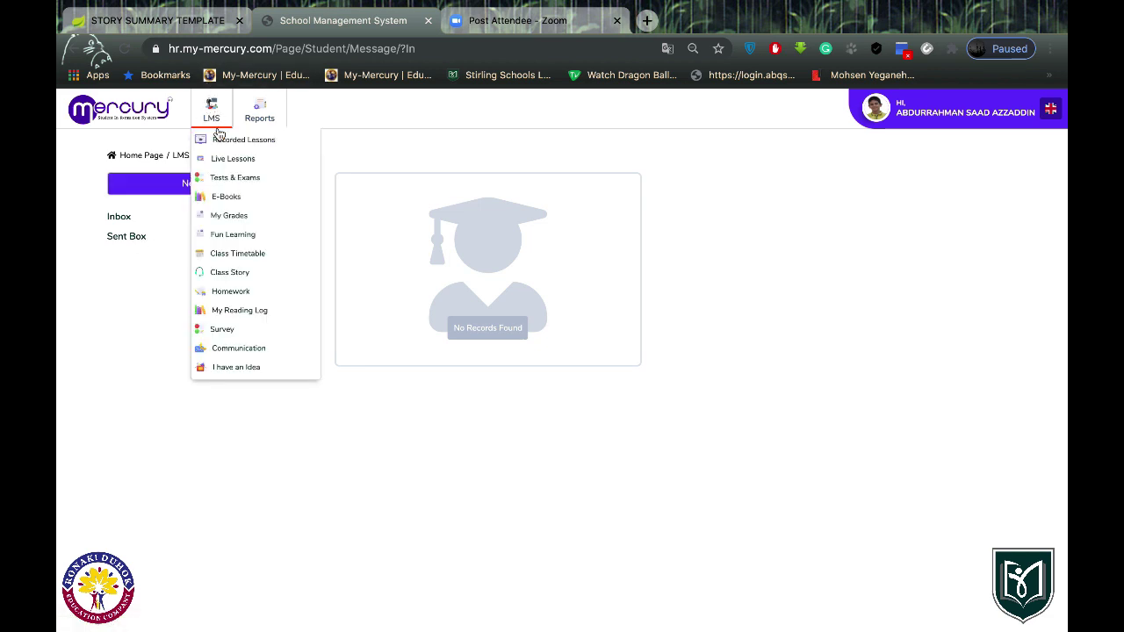
{"action": "mouse_move", "coordinate": [211, 115]}
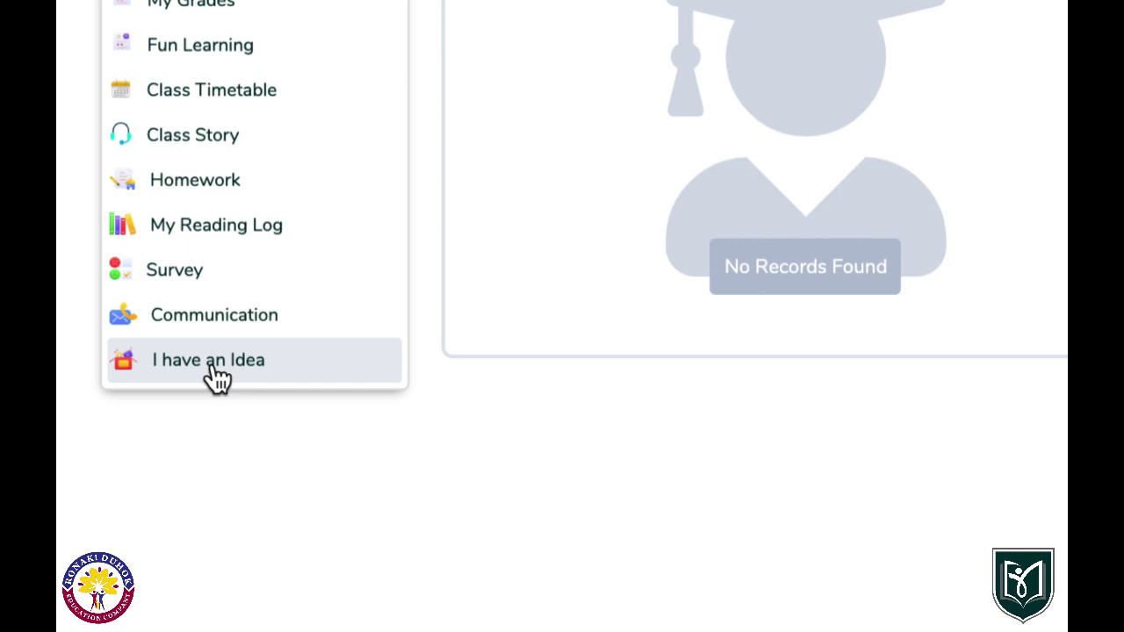
- Open the I have an Idea Add form, give up without submitting, and return to the Dashboard
{"action": "left_click", "coordinate": [217, 378]}
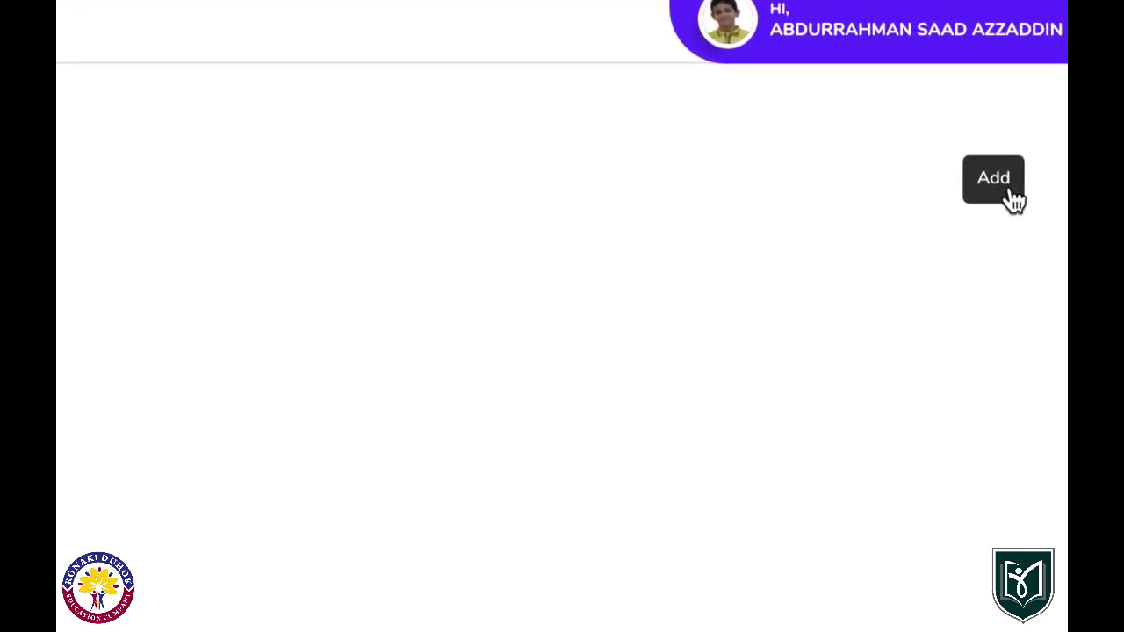
{"action": "left_click", "coordinate": [1012, 196]}
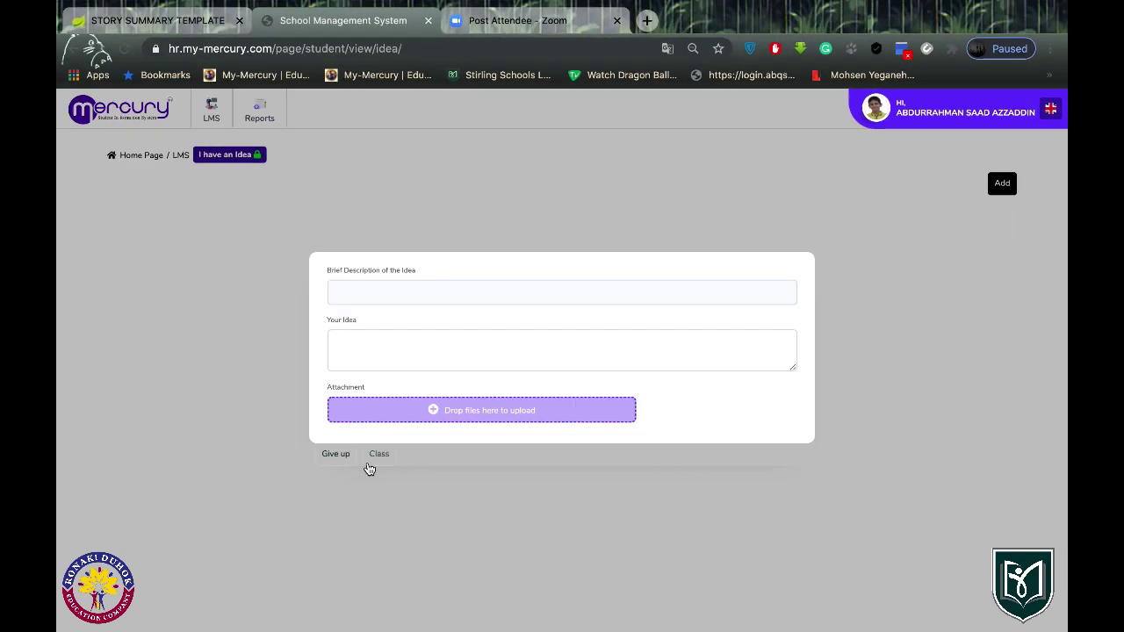
{"action": "left_click", "coordinate": [534, 539]}
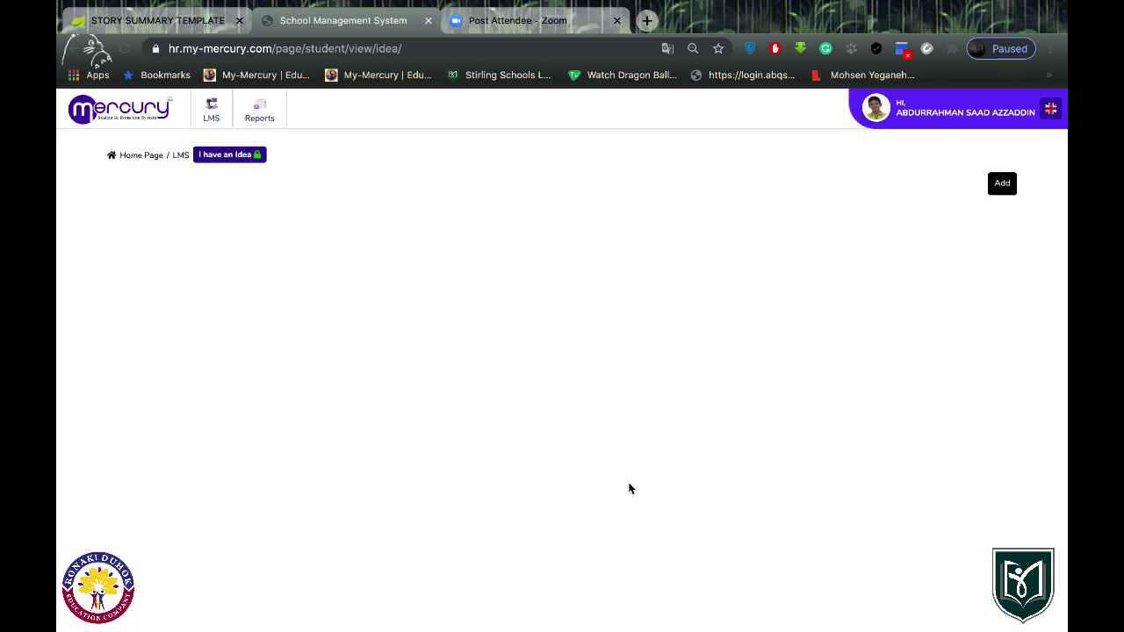
{"action": "left_click", "coordinate": [123, 121]}
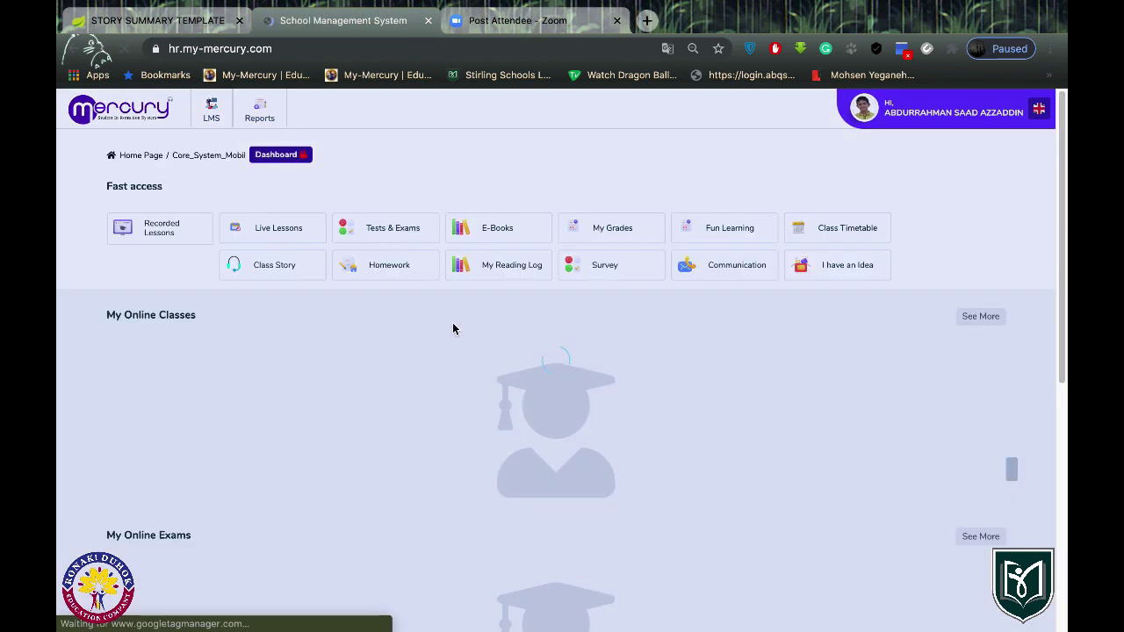